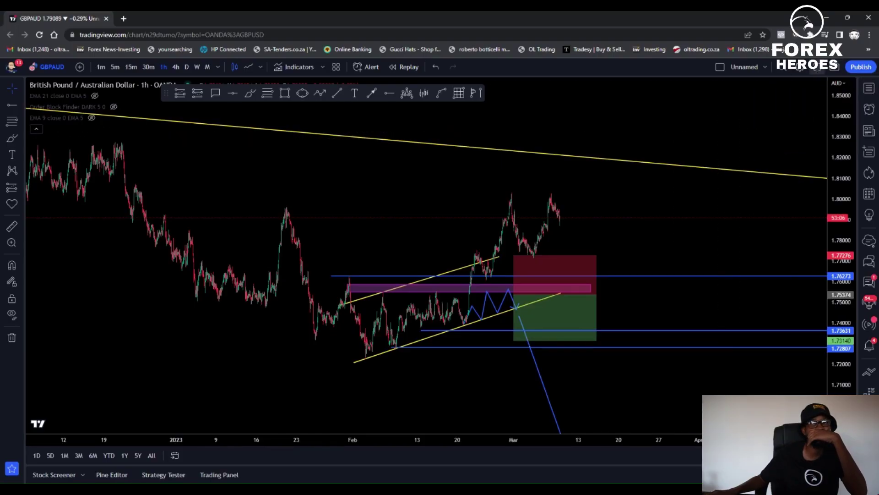
Mark the three swing lows touching the lower ascending yellow trendline with small ellipses.
{"action": "left_click_drag", "start_coordinate": [861, 177], "coordinate": [861, 274]}
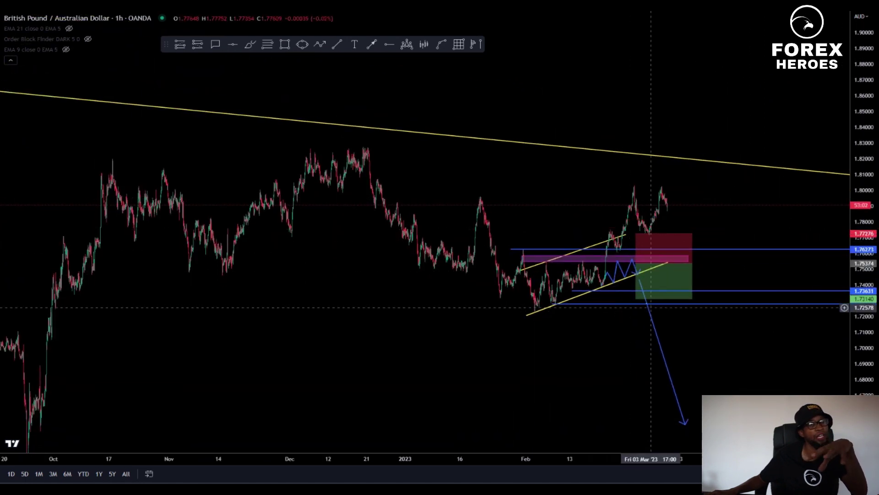
{"action": "scroll", "coordinate": [647, 240], "scroll_direction": "up", "scroll_amount": 3}
{"action": "left_click", "coordinate": [845, 387]}
{"action": "left_click_drag", "start_coordinate": [862, 387], "coordinate": [861, 303]}
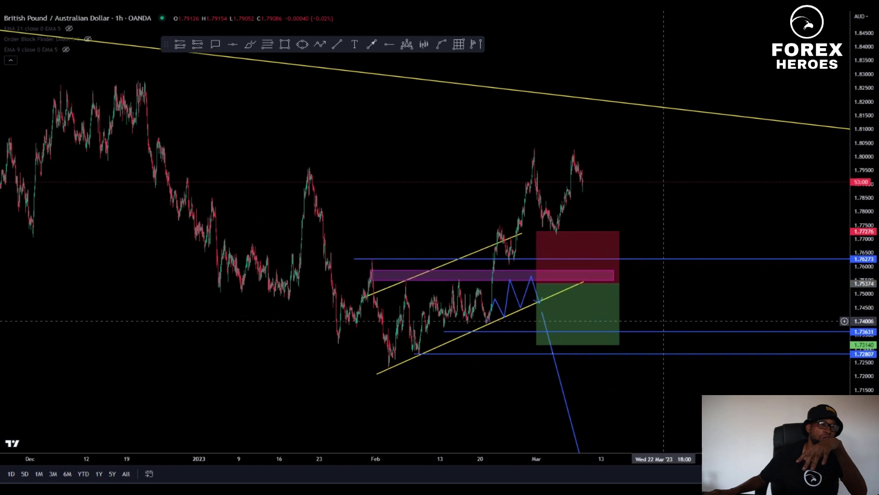
{"action": "left_click_drag", "start_coordinate": [682, 277], "coordinate": [687, 204]}
{"action": "left_click", "coordinate": [558, 228]}
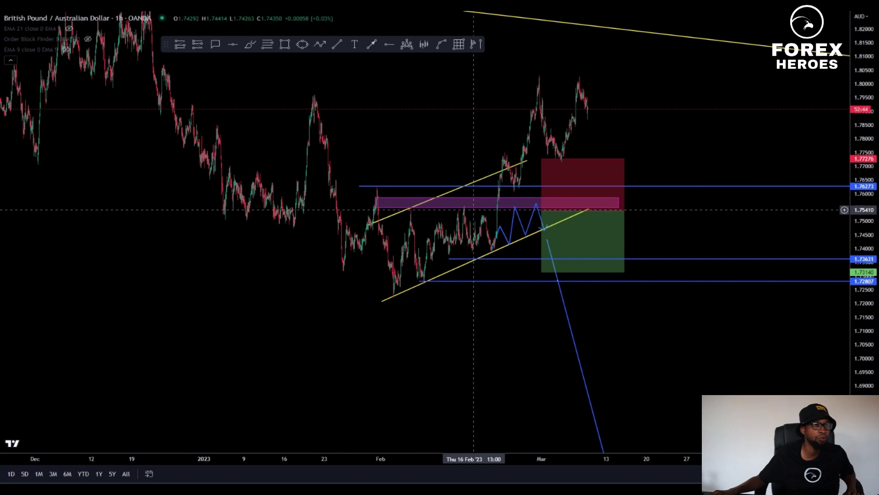
{"action": "scroll", "coordinate": [473, 210], "scroll_direction": "up", "scroll_amount": 2}
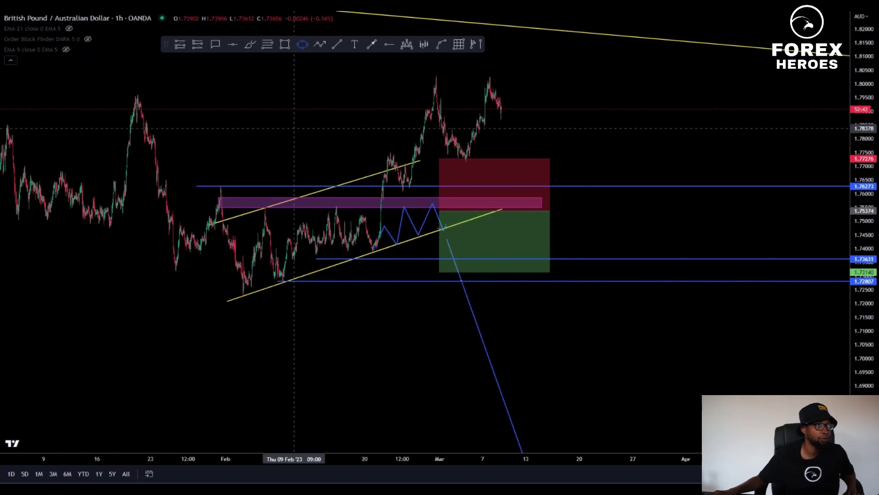
{"action": "mouse_move", "coordinate": [246, 292]}
{"action": "left_mouse_down"}
{"action": "mouse_move", "coordinate": [238, 291]}
{"action": "mouse_move", "coordinate": [292, 286]}
{"action": "mouse_move", "coordinate": [286, 277]}
{"action": "mouse_move", "coordinate": [373, 241]}
{"action": "mouse_move", "coordinate": [389, 245]}
{"action": "left_mouse_up"}
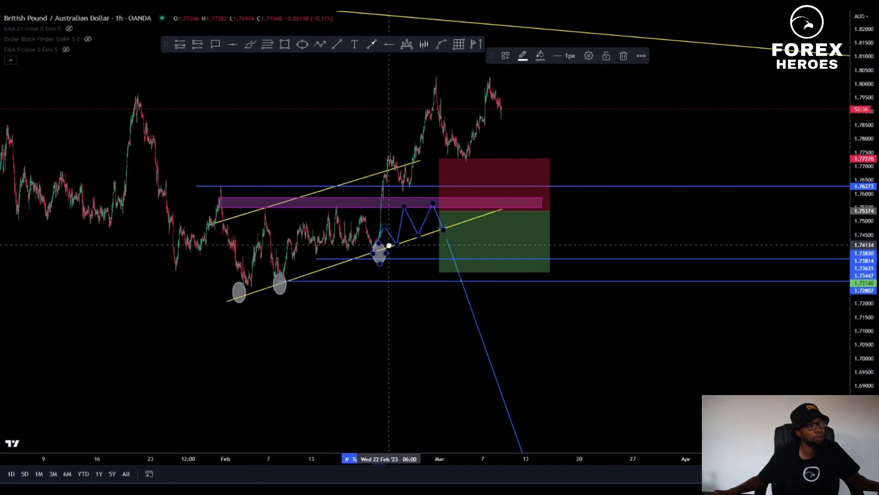
{"action": "left_click", "coordinate": [404, 338]}
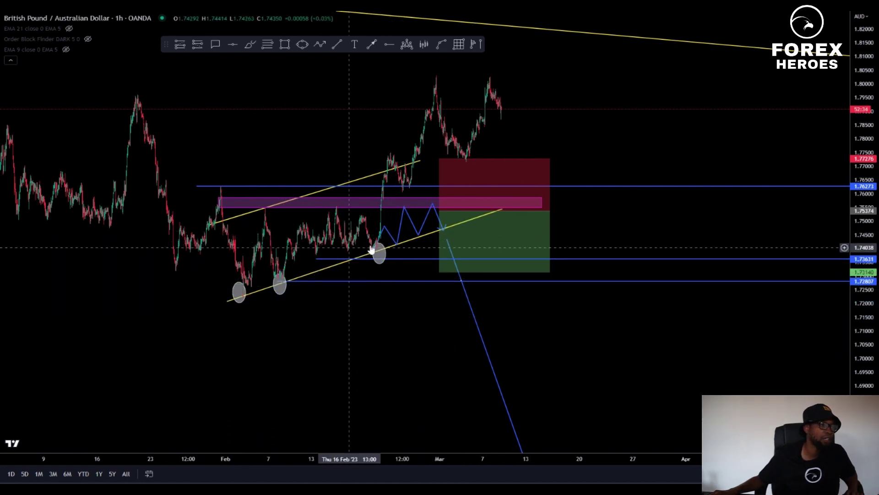
Delete the short position drawing with its stop and target zones from the chart.
{"action": "scroll", "coordinate": [425, 183], "scroll_direction": "up", "scroll_amount": 3}
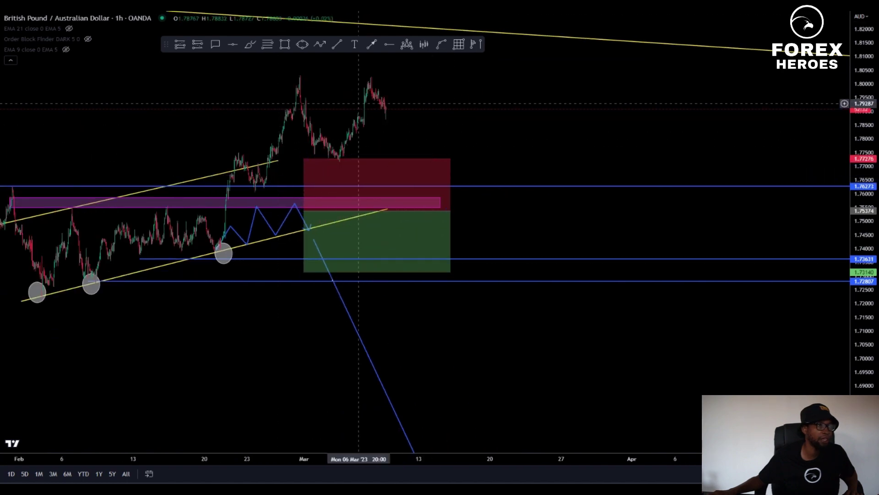
{"action": "left_click_drag", "start_coordinate": [359, 104], "coordinate": [663, 168]}
{"action": "scroll", "coordinate": [777, 146], "scroll_direction": "up", "scroll_amount": 4}
{"action": "left_click_drag", "start_coordinate": [877, 296], "coordinate": [870, 131]}
{"action": "scroll", "coordinate": [424, 226], "scroll_direction": "up", "scroll_amount": 4}
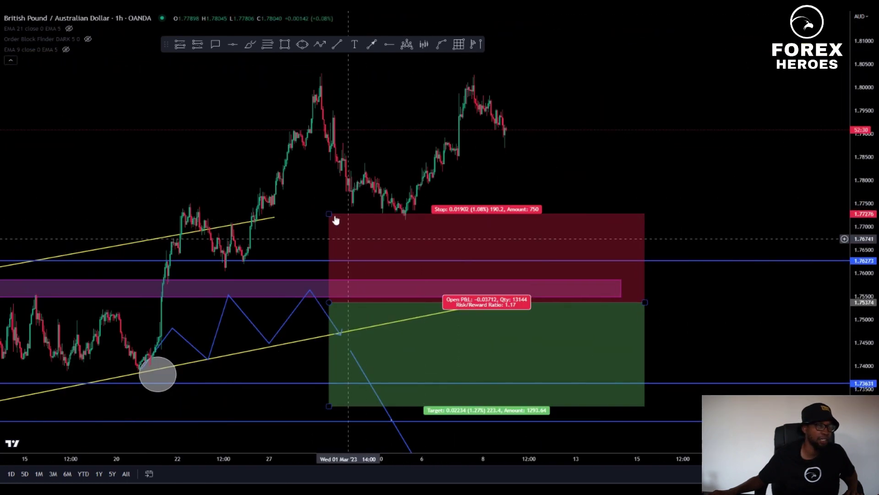
{"action": "left_click", "coordinate": [495, 253]}
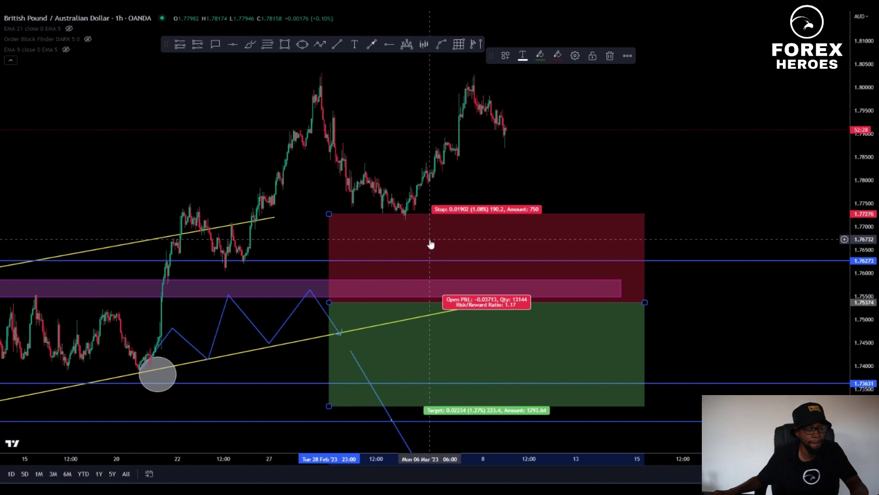
{"action": "key", "text": "Delete"}
Draw a zigzag path arrow following the late-February rally from the circled low near 1.74 up to about 1.80.
{"action": "left_click_drag", "start_coordinate": [408, 205], "coordinate": [471, 194]}
{"action": "left_click_drag", "start_coordinate": [563, 176], "coordinate": [469, 163]}
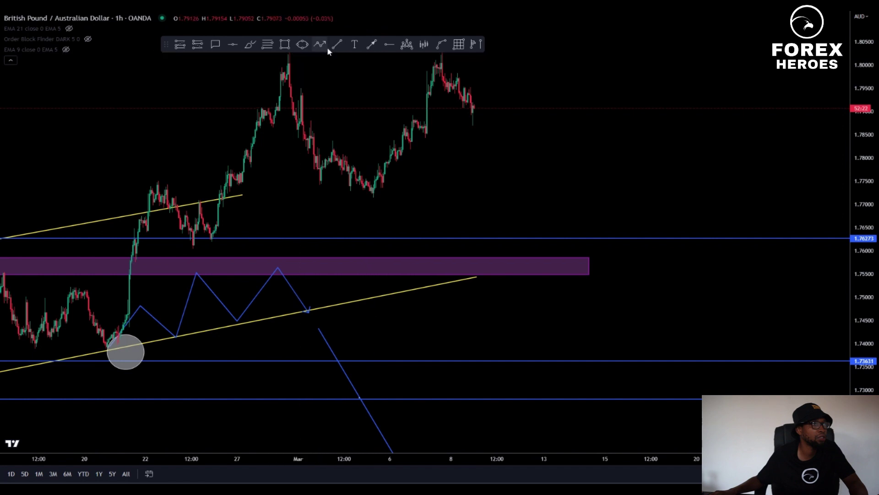
{"action": "left_click", "coordinate": [118, 342]}
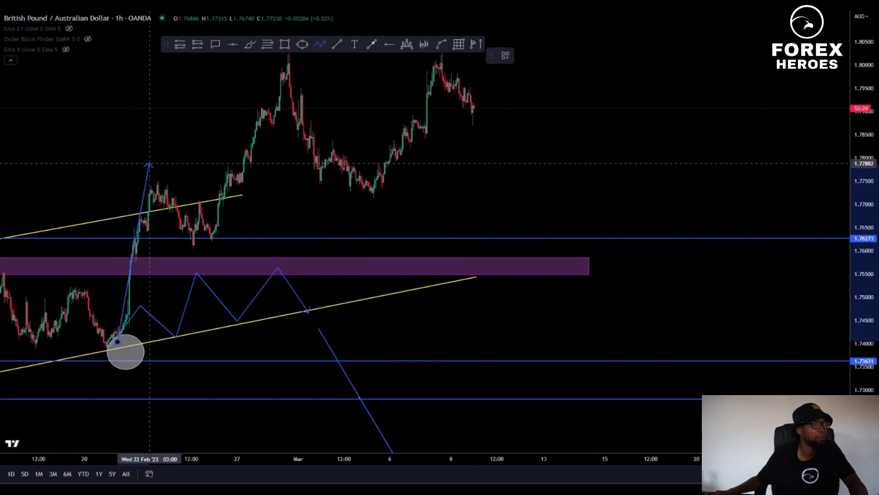
{"action": "left_click", "coordinate": [158, 176]}
{"action": "left_click", "coordinate": [192, 246]}
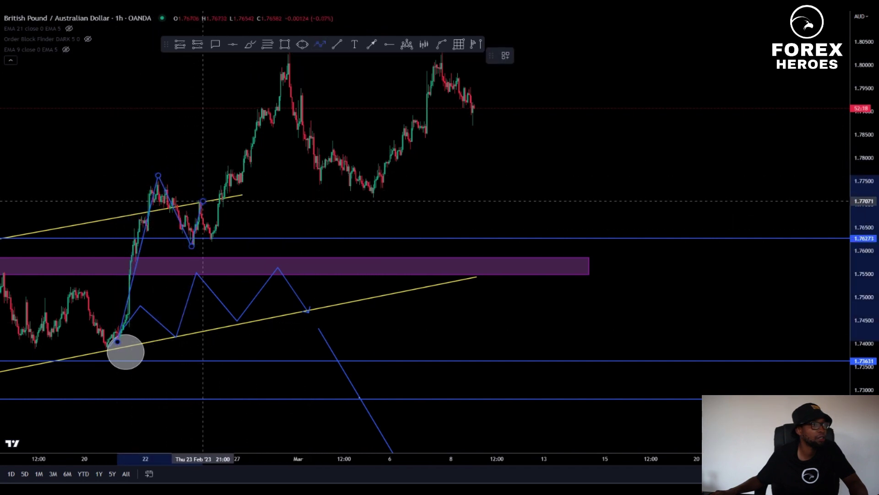
{"action": "left_click", "coordinate": [214, 241]}
{"action": "double_click", "coordinate": [278, 80]}
{"action": "left_click", "coordinate": [291, 81]}
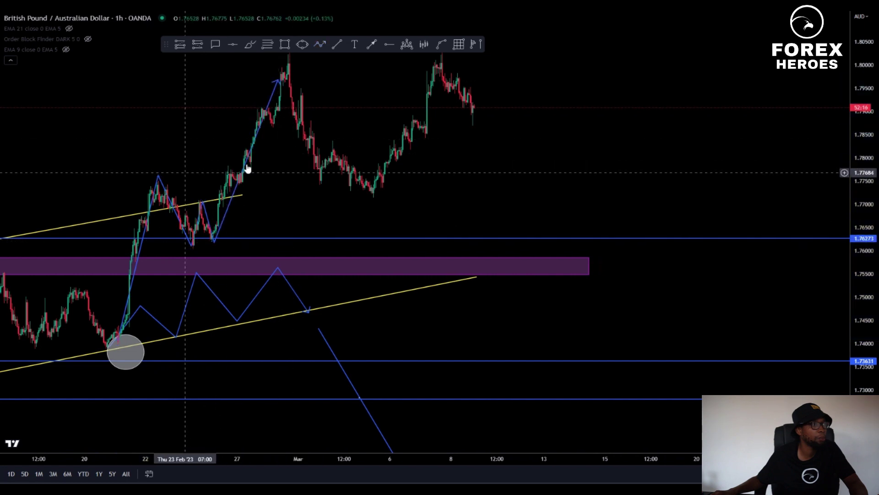
Draw two descending trendlines above and below the 22–24 February pullback to outline a flag.
{"action": "left_click", "coordinate": [158, 178]}
{"action": "left_click", "coordinate": [320, 44]}
{"action": "left_click", "coordinate": [154, 179]}
{"action": "left_click", "coordinate": [264, 222]}
{"action": "left_click", "coordinate": [320, 44]}
{"action": "left_click", "coordinate": [148, 227]}
{"action": "left_click", "coordinate": [230, 264]}
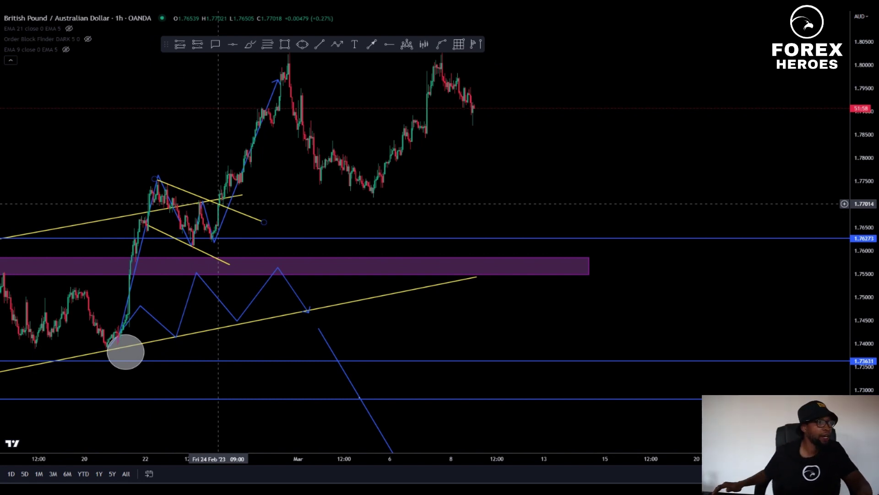
Change the chart interval to 1440 minutes to show 24-hour candles.
{"action": "scroll", "coordinate": [563, 274], "scroll_direction": "down", "scroll_amount": 5}
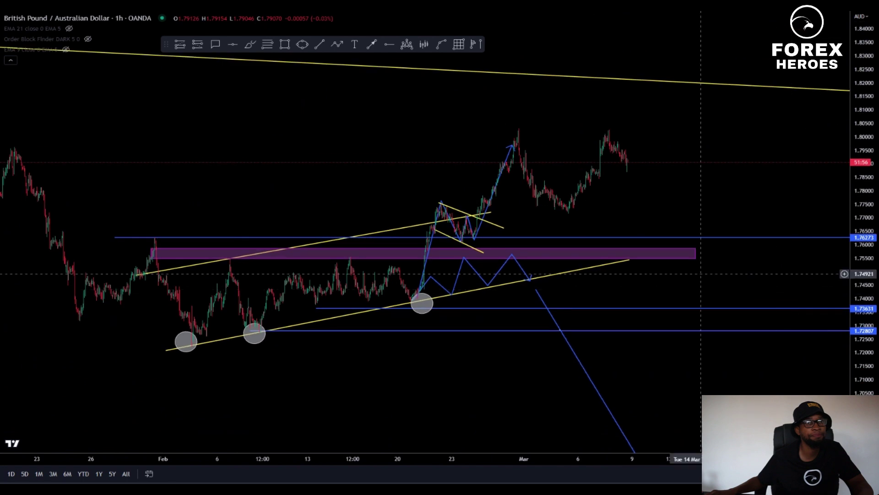
{"action": "scroll", "coordinate": [641, 266], "scroll_direction": "down", "scroll_amount": 4}
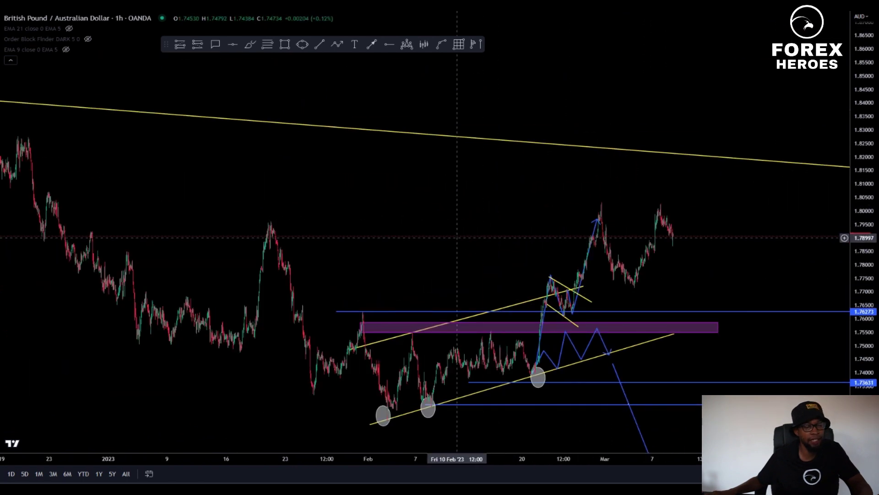
{"action": "type", "text": "1440"}
{"action": "key", "text": "Return"}
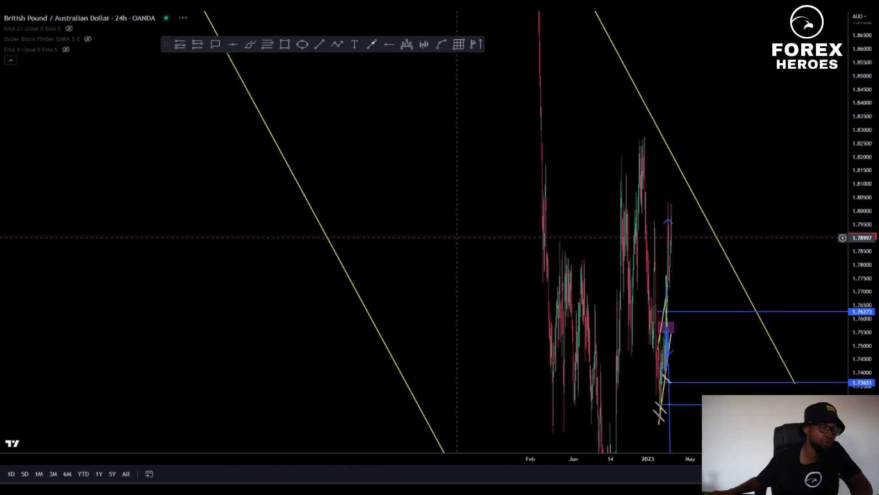
Examine the multi-year price history against the descending channel, long-term trendlines and horizontal levels.
{"action": "scroll", "coordinate": [758, 168], "scroll_direction": "up", "scroll_amount": 4}
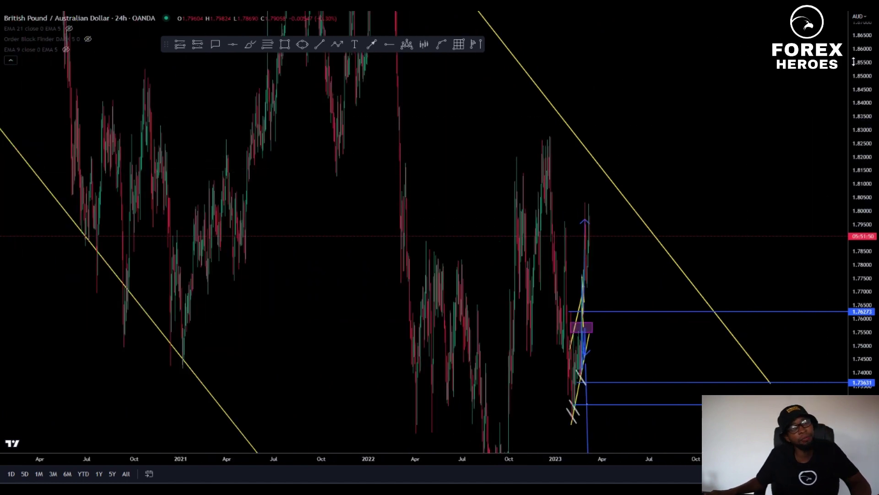
{"action": "left_click_drag", "start_coordinate": [854, 62], "coordinate": [854, 320]}
{"action": "scroll", "coordinate": [471, 302], "scroll_direction": "up", "scroll_amount": 4}
{"action": "left_click_drag", "start_coordinate": [594, 372], "coordinate": [739, 277]}
{"action": "scroll", "coordinate": [687, 291], "scroll_direction": "up", "scroll_amount": 3}
{"action": "scroll", "coordinate": [715, 272], "scroll_direction": "down", "scroll_amount": 5}
{"action": "left_click_drag", "start_coordinate": [877, 106], "coordinate": [729, 406]}
{"action": "scroll", "coordinate": [634, 283], "scroll_direction": "down", "scroll_amount": 5}
{"action": "left_click_drag", "start_coordinate": [738, 328], "coordinate": [444, 445]}
{"action": "left_click_drag", "start_coordinate": [557, 224], "coordinate": [650, 181]}
{"action": "scroll", "coordinate": [648, 182], "scroll_direction": "up", "scroll_amount": 3}
{"action": "scroll", "coordinate": [557, 161], "scroll_direction": "down", "scroll_amount": 3}
{"action": "left_click_drag", "start_coordinate": [633, 164], "coordinate": [573, 177]}
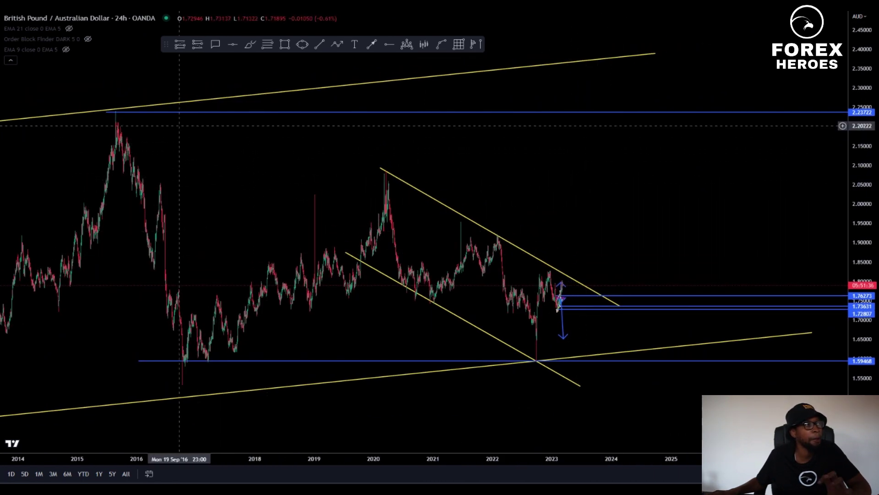
Remove all drawings from the GBPAUD chart, keeping the indicators.
{"action": "scroll", "coordinate": [645, 246], "scroll_direction": "up", "scroll_amount": 3}
{"action": "left_click_drag", "start_coordinate": [408, 256], "coordinate": [637, 191]}
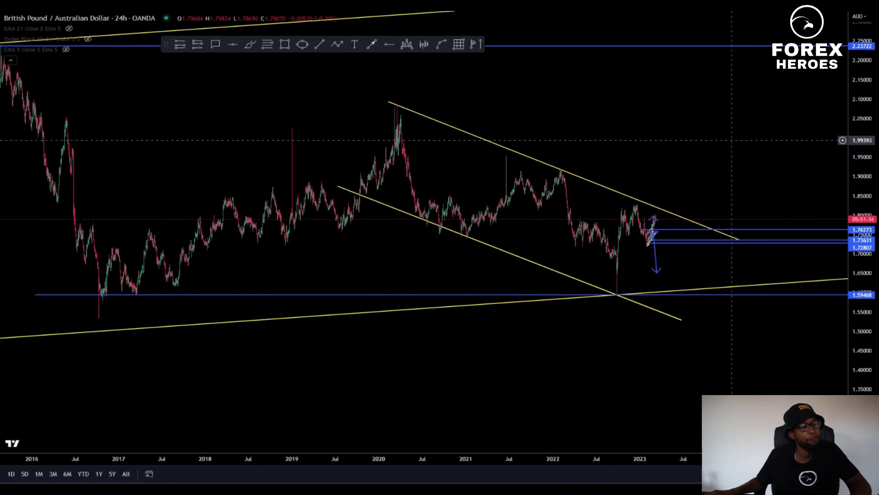
{"action": "right_click", "coordinate": [612, 137]}
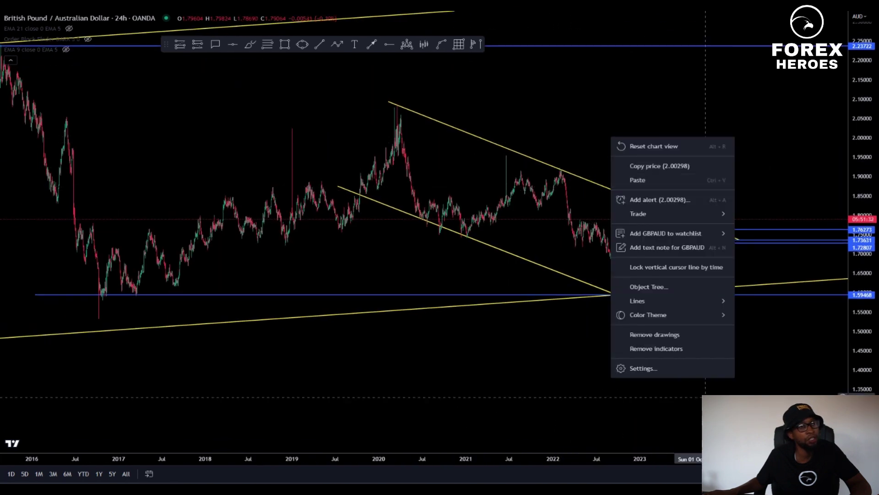
{"action": "left_click", "coordinate": [686, 341]}
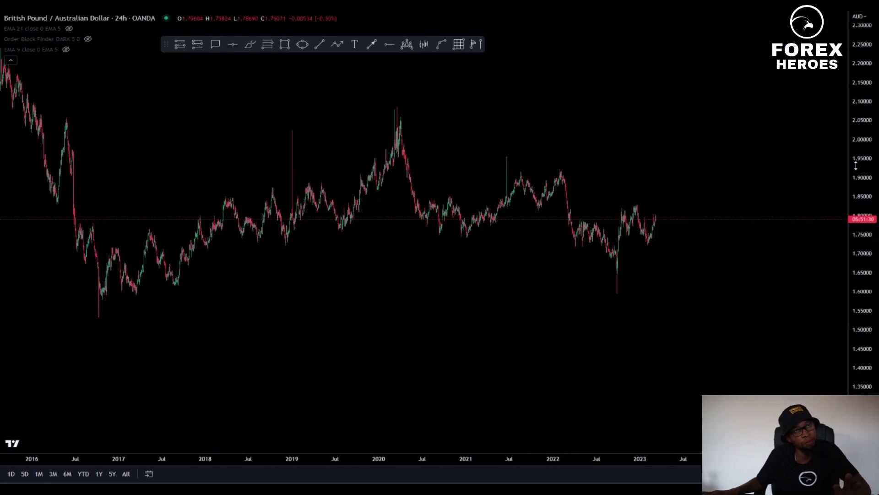
Examine the long-term price swings and the most recent candles on the cleared 24-hour chart.
{"action": "scroll", "coordinate": [505, 223], "scroll_direction": "up", "scroll_amount": 3}
{"action": "left_click_drag", "start_coordinate": [563, 166], "coordinate": [585, 228]}
{"action": "scroll", "coordinate": [595, 282], "scroll_direction": "up", "scroll_amount": 3}
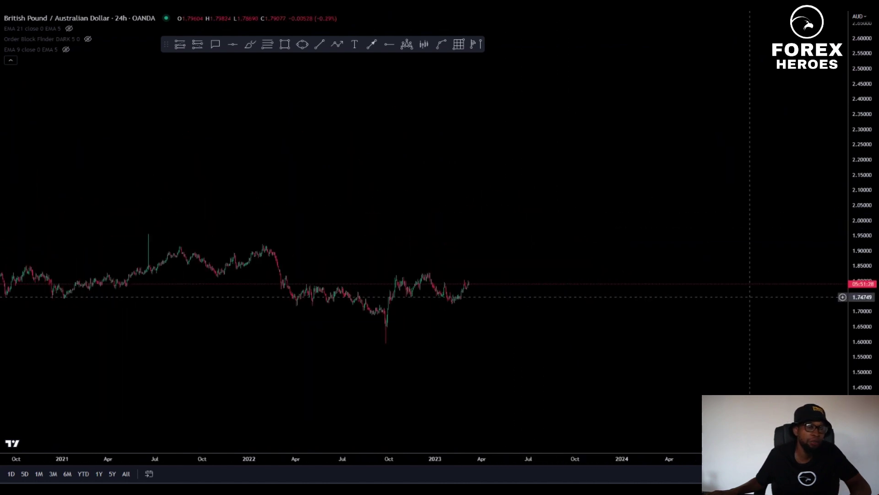
{"action": "left_click_drag", "start_coordinate": [854, 385], "coordinate": [854, 229]}
{"action": "left_click_drag", "start_coordinate": [600, 366], "coordinate": [654, 275]}
{"action": "scroll", "coordinate": [420, 299], "scroll_direction": "up", "scroll_amount": 3}
{"action": "left_click_drag", "start_coordinate": [358, 353], "coordinate": [541, 305]}
{"action": "scroll", "coordinate": [461, 319], "scroll_direction": "up", "scroll_amount": 4}
{"action": "scroll", "coordinate": [549, 290], "scroll_direction": "down", "scroll_amount": 8}
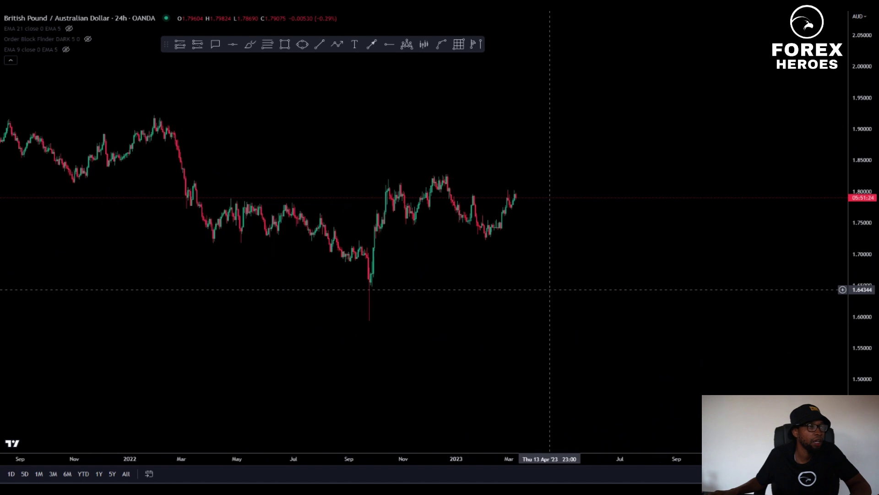
{"action": "scroll", "coordinate": [683, 170], "scroll_direction": "down", "scroll_amount": 5}
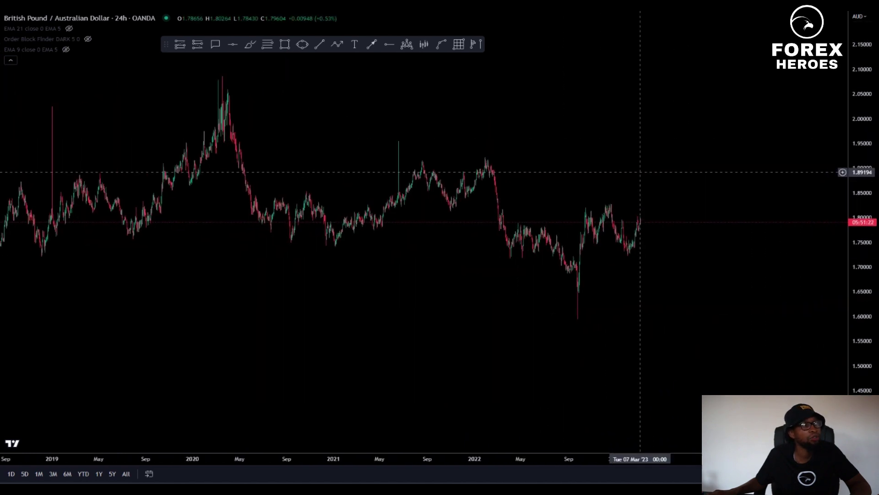
{"action": "left_click_drag", "start_coordinate": [684, 151], "coordinate": [591, 172]}
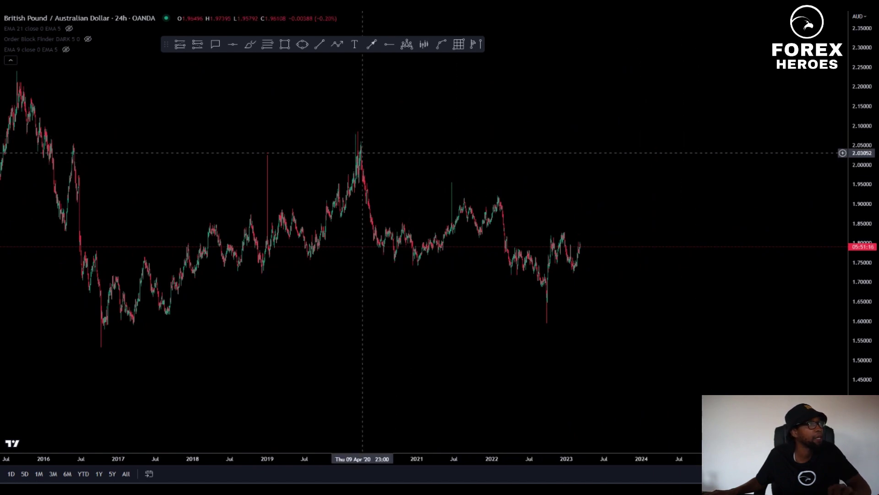
Show the hidden 21-period EMA on the 24-hour chart.
{"action": "mouse_move", "coordinate": [77, 33]}
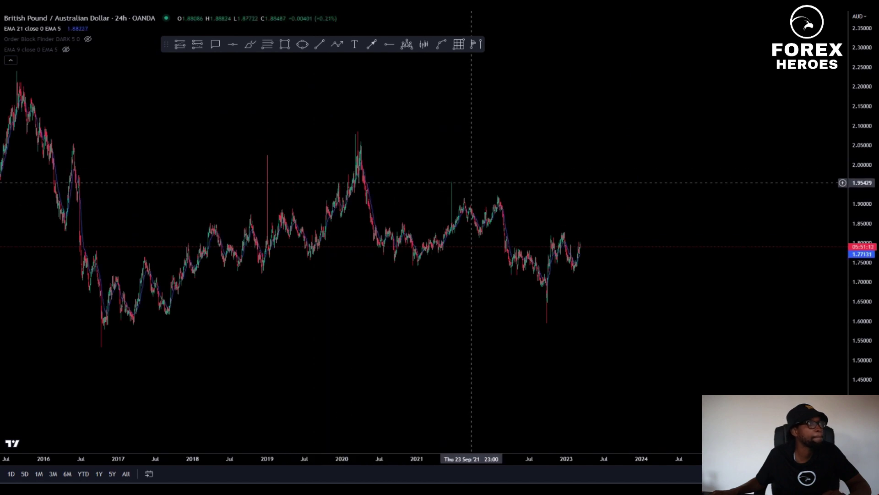
{"action": "scroll", "coordinate": [471, 183], "scroll_direction": "up", "scroll_amount": 6}
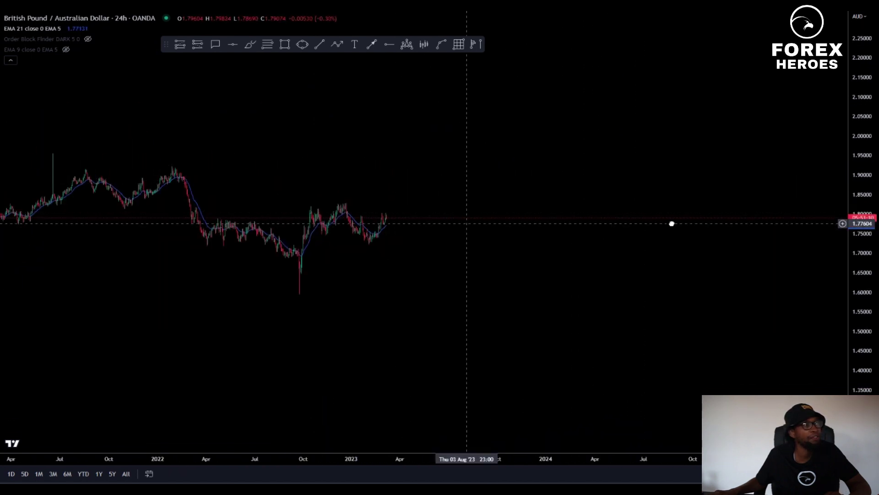
{"action": "left_click_drag", "start_coordinate": [672, 223], "coordinate": [728, 200]}
{"action": "scroll", "coordinate": [747, 210], "scroll_direction": "up", "scroll_amount": 2}
{"action": "left_click_drag", "start_coordinate": [870, 336], "coordinate": [870, 173]}
{"action": "left_click_drag", "start_coordinate": [602, 223], "coordinate": [629, 320]}
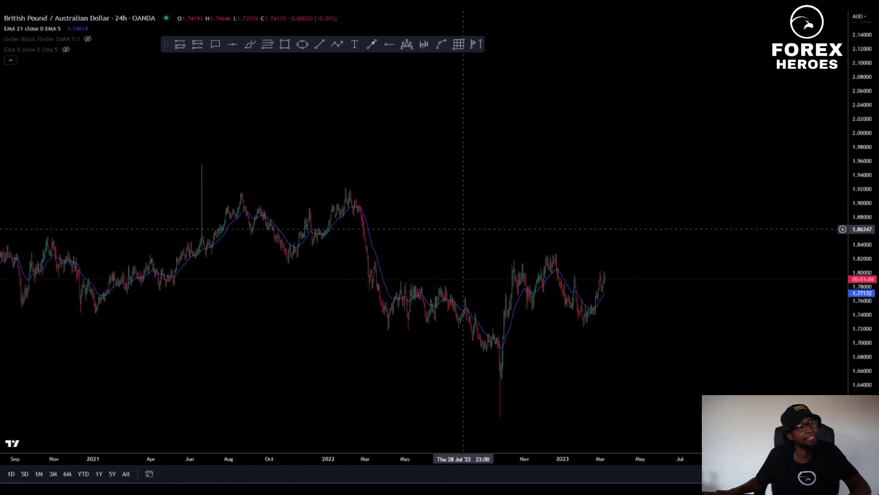
Draw a freehand upward-bending curve below the latest candles with the brush, from about 1.53 to about 1.74.
{"action": "scroll", "coordinate": [687, 219], "scroll_direction": "up", "scroll_amount": 5}
{"action": "left_click_drag", "start_coordinate": [499, 334], "coordinate": [761, 190]}
{"action": "scroll", "coordinate": [772, 185], "scroll_direction": "up", "scroll_amount": 2}
{"action": "left_click_drag", "start_coordinate": [861, 184], "coordinate": [861, 259]}
{"action": "left_click_drag", "start_coordinate": [700, 239], "coordinate": [653, 283]}
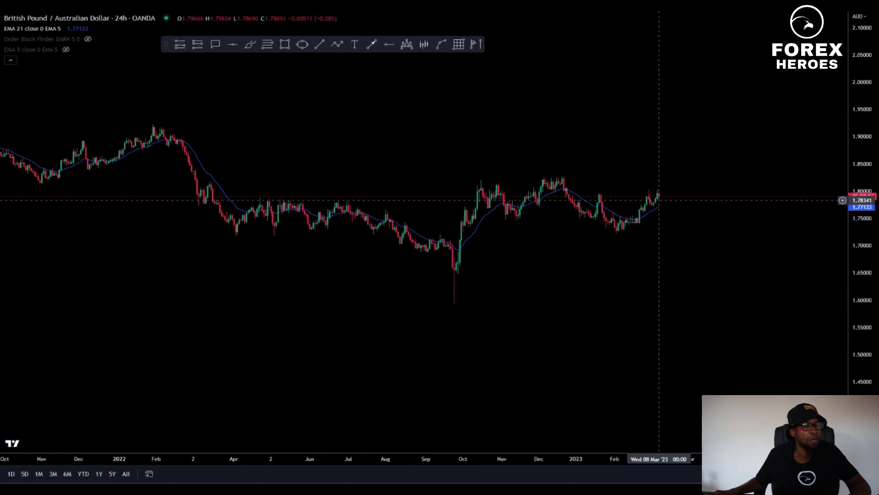
{"action": "mouse_move", "coordinate": [666, 177]}
{"action": "left_mouse_down"}
{"action": "mouse_move", "coordinate": [652, 261]}
{"action": "mouse_move", "coordinate": [595, 261]}
{"action": "left_mouse_up"}
{"action": "left_click", "coordinate": [250, 44]}
{"action": "mouse_move", "coordinate": [556, 338]}
{"action": "left_mouse_down"}
{"action": "mouse_move", "coordinate": [625, 323]}
{"action": "mouse_move", "coordinate": [697, 226]}
{"action": "left_mouse_up"}
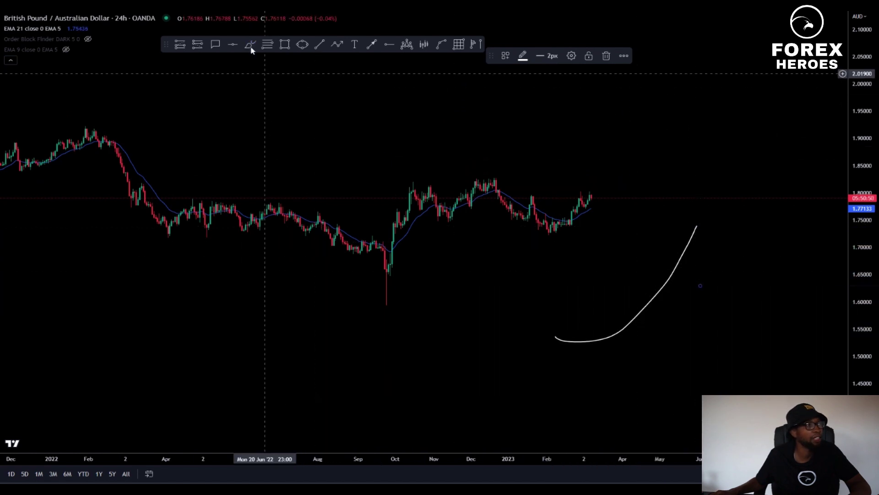
Draw a zigzag path arrow along the freehand curve, rising from about 1.53 to about 1.76 with pullbacks toward the curve.
{"action": "left_click", "coordinate": [337, 44]}
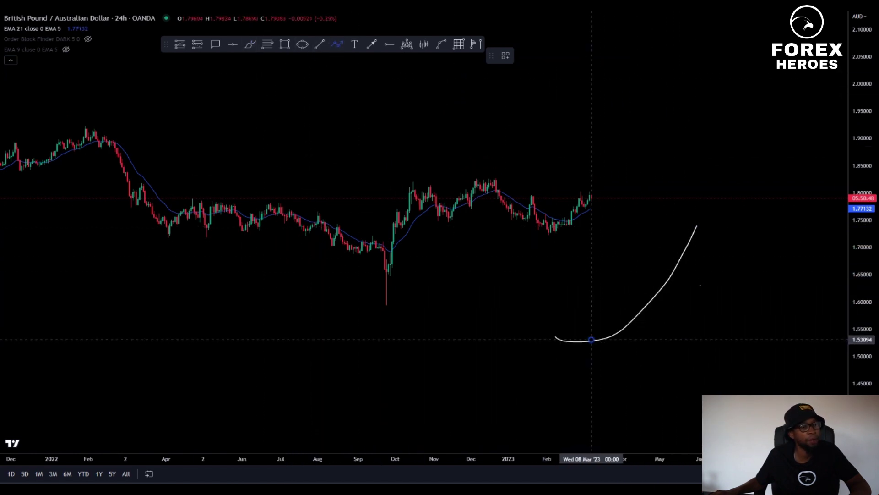
{"action": "left_click", "coordinate": [592, 340]}
{"action": "left_click", "coordinate": [629, 307]}
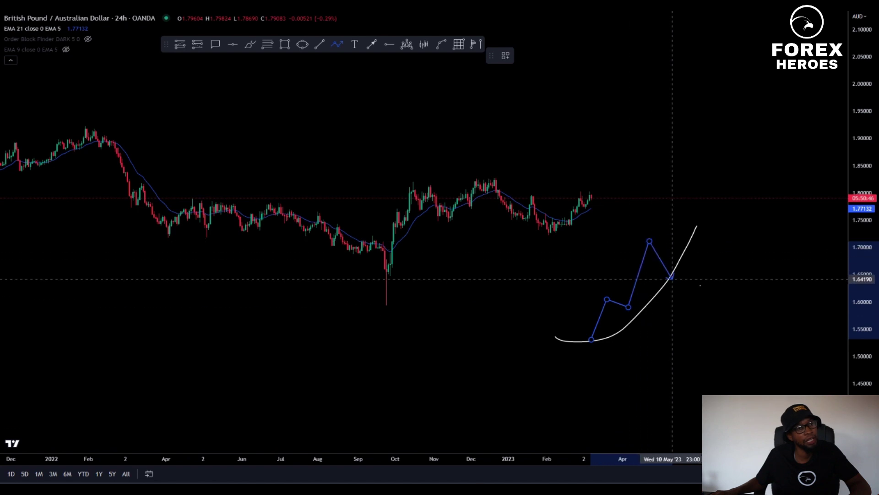
{"action": "left_click", "coordinate": [687, 254]}
{"action": "double_click", "coordinate": [695, 211]}
{"action": "left_click", "coordinate": [692, 267]}
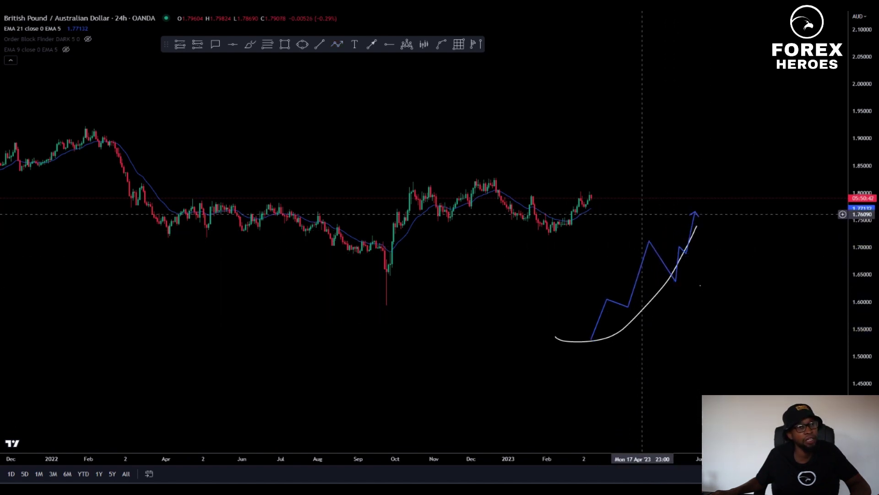
{"action": "right_click", "coordinate": [643, 213]}
{"action": "left_click", "coordinate": [584, 395]}
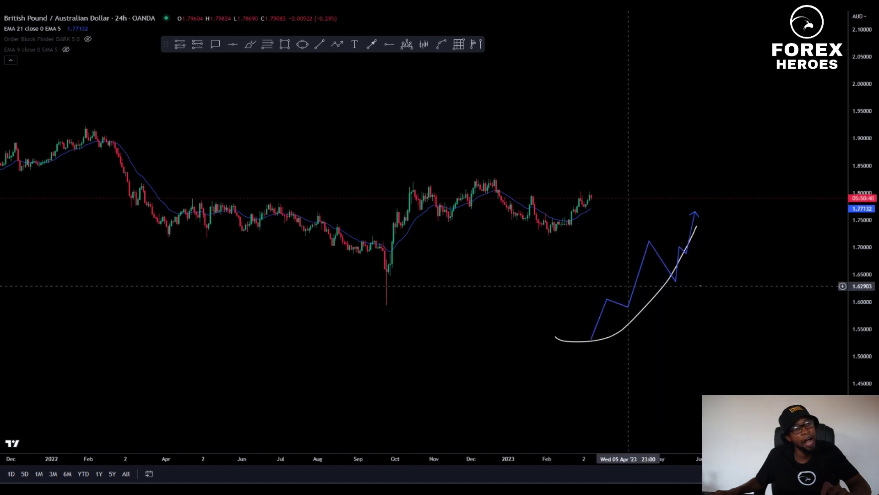
Remove all drawings, including the freehand curve and the path arrow, from the 24-hour chart.
{"action": "right_click", "coordinate": [463, 314]}
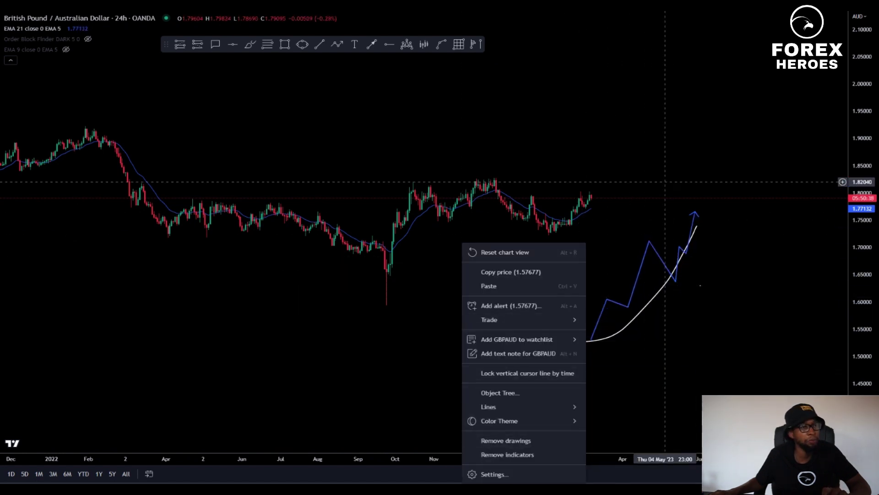
{"action": "left_click", "coordinate": [653, 166]}
{"action": "right_click", "coordinate": [440, 315]}
{"action": "mouse_move", "coordinate": [518, 411]}
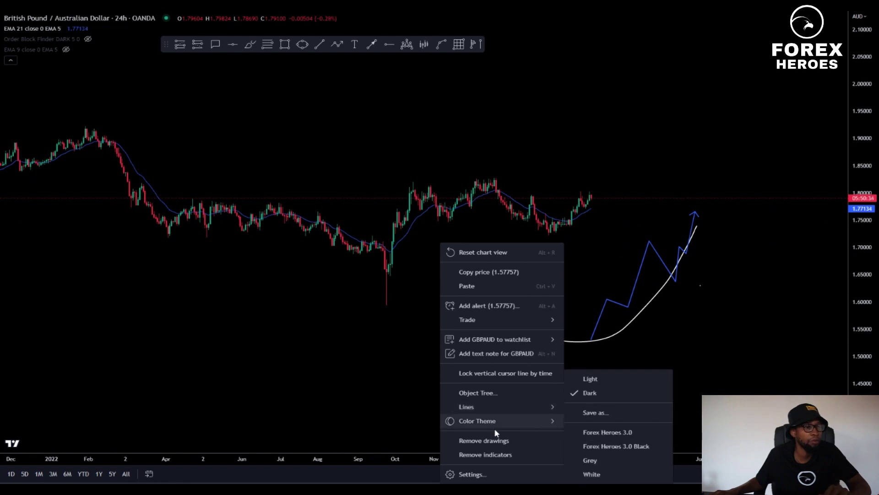
{"action": "left_click", "coordinate": [321, 308]}
{"action": "right_click", "coordinate": [317, 309]}
{"action": "mouse_move", "coordinate": [403, 420]}
{"action": "right_click", "coordinate": [706, 151]}
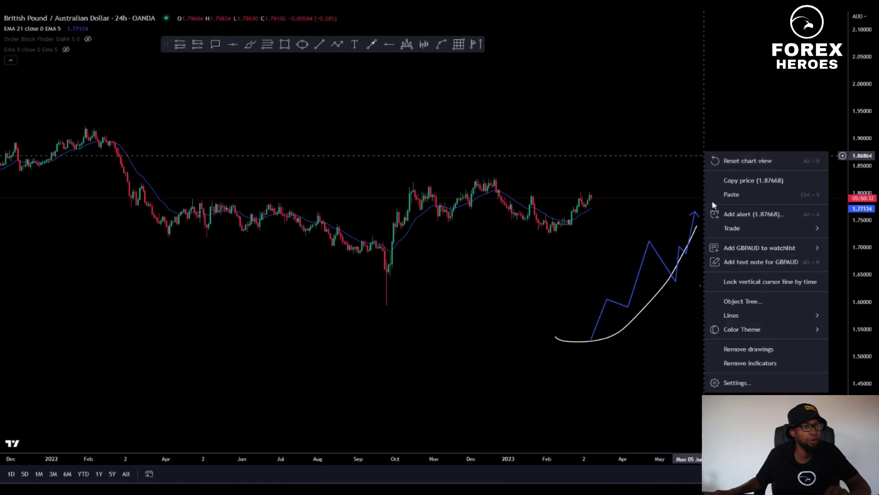
{"action": "left_click", "coordinate": [728, 349]}
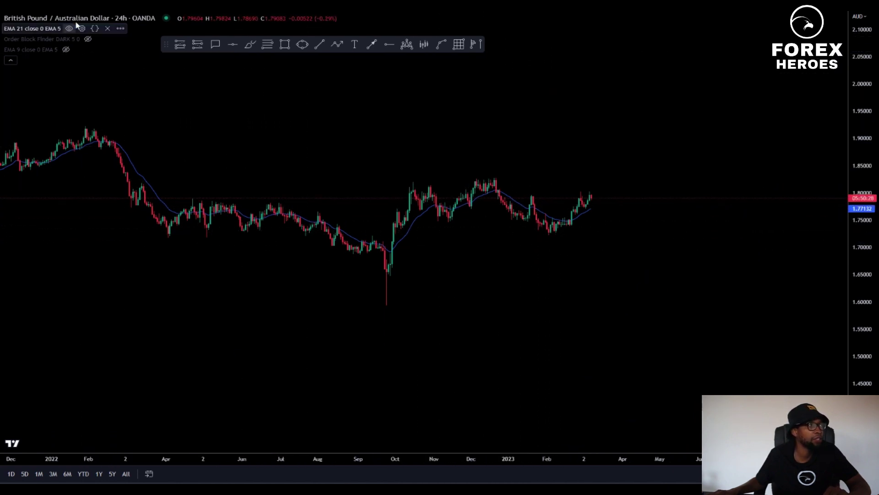
Toggle the Order Block Finder on and back off, and hide the 21-period EMA.
{"action": "left_click", "coordinate": [91, 40]}
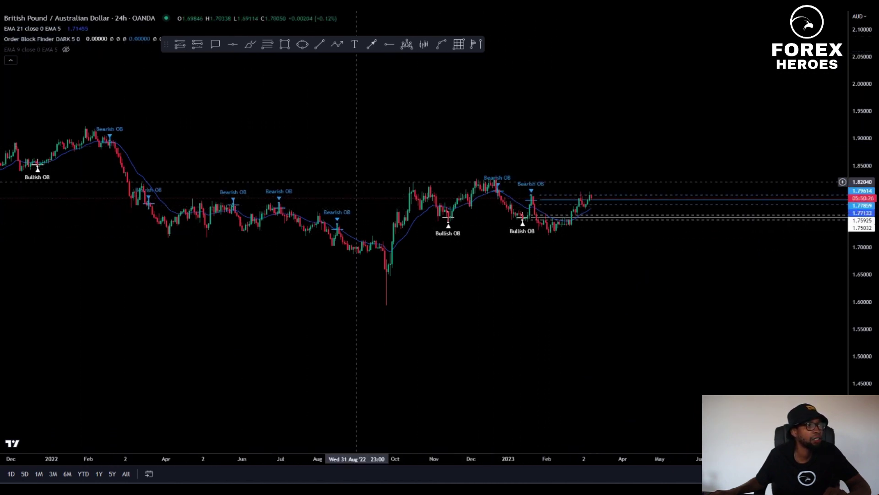
{"action": "left_click", "coordinate": [88, 39]}
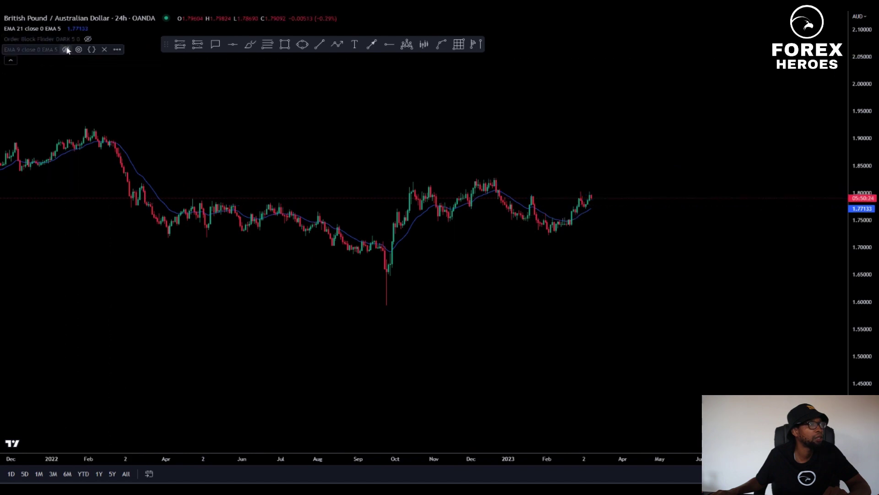
{"action": "left_click", "coordinate": [69, 29]}
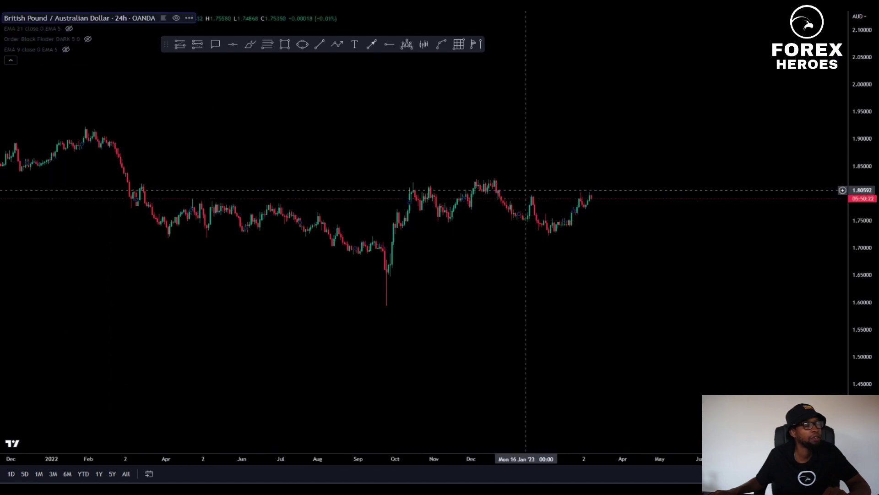
Draw a rising trend line from the September 2022 low near 1.59 to about 1.84 and duplicate it as a parallel upper line at the October high.
{"action": "left_click_drag", "start_coordinate": [471, 152], "coordinate": [347, 78]}
{"action": "left_click", "coordinate": [320, 44]}
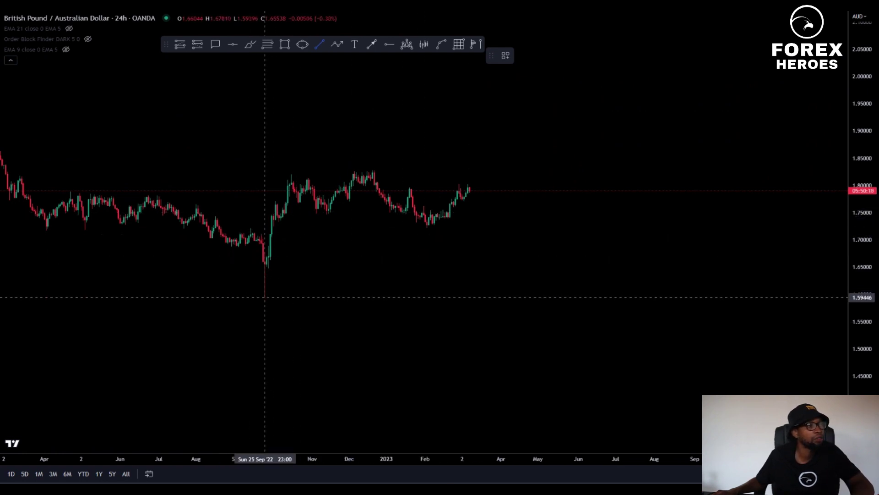
{"action": "left_click", "coordinate": [265, 299]}
{"action": "left_click", "coordinate": [585, 161]}
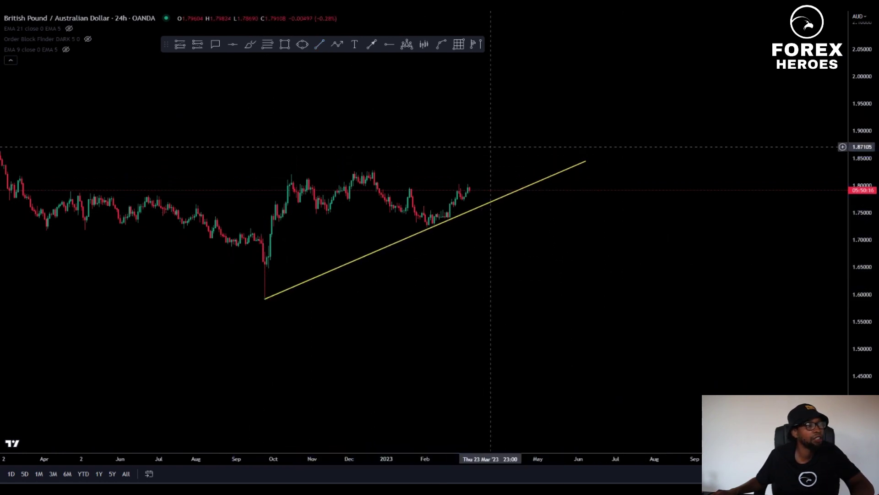
{"action": "scroll", "coordinate": [644, 218], "scroll_direction": "down", "scroll_amount": 3}
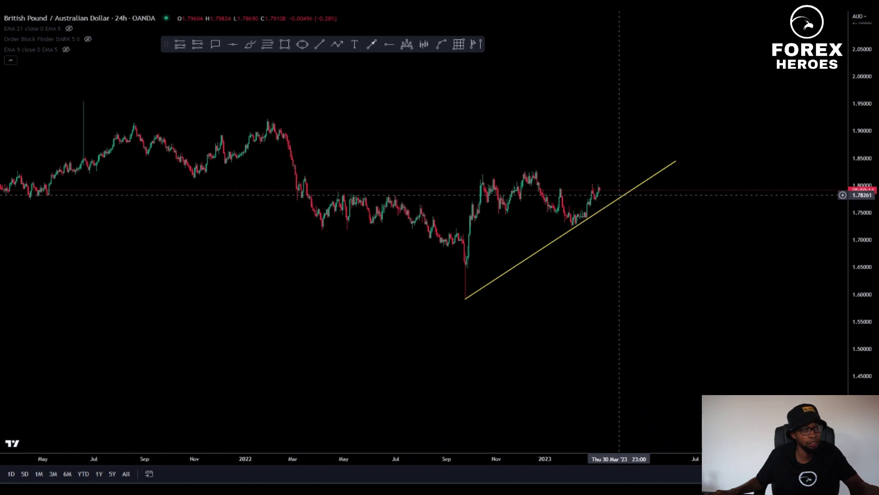
{"action": "left_click_drag", "start_coordinate": [618, 206], "coordinate": [542, 130]}
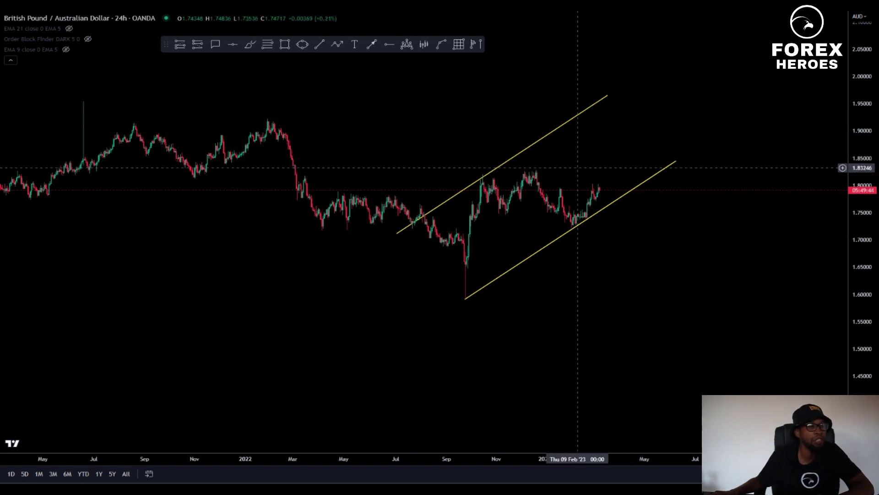
Draw a falling wedge inside the channel with trend lines from about 1.83 to 1.75 above price and about 1.77 to 1.72 below.
{"action": "left_click_drag", "start_coordinate": [570, 185], "coordinate": [613, 245]}
{"action": "scroll", "coordinate": [704, 239], "scroll_direction": "up", "scroll_amount": 5}
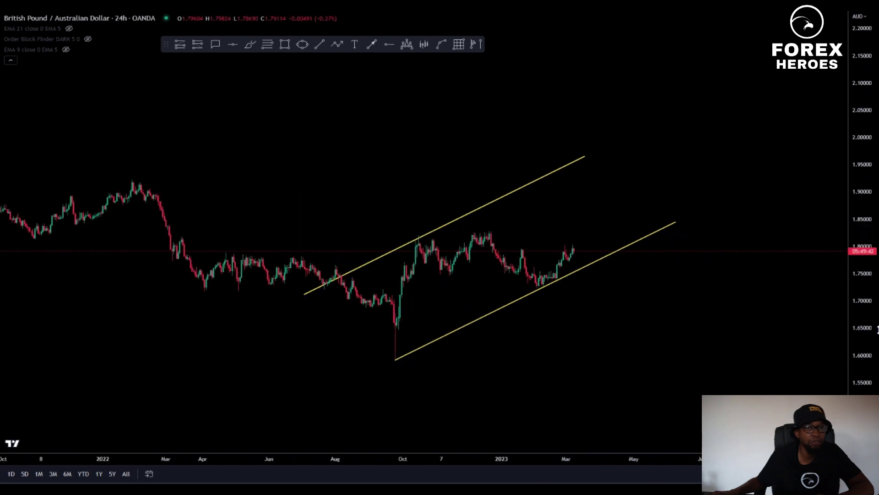
{"action": "left_click", "coordinate": [318, 45]}
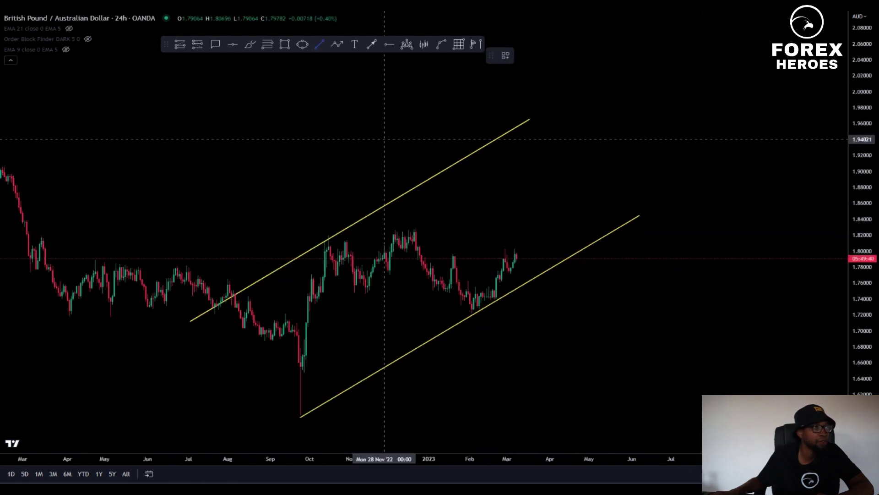
{"action": "left_click", "coordinate": [412, 227]}
{"action": "left_click", "coordinate": [507, 290]}
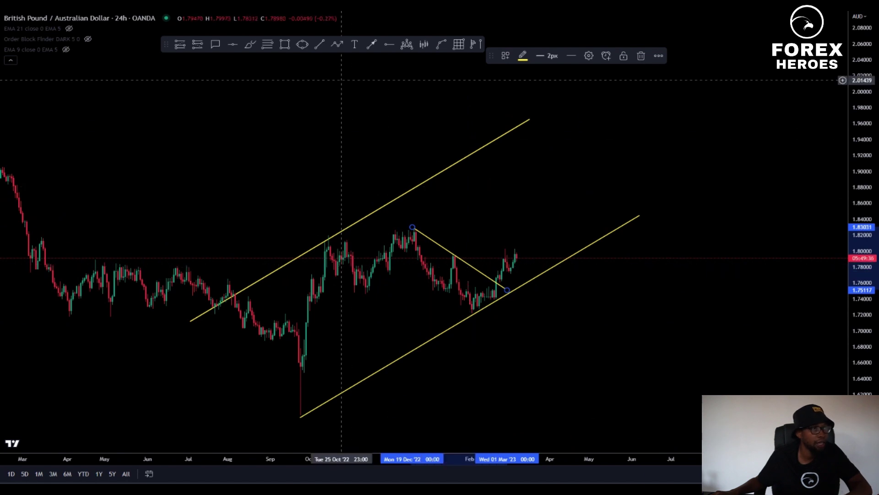
{"action": "left_click", "coordinate": [323, 45]}
{"action": "left_click", "coordinate": [390, 273]}
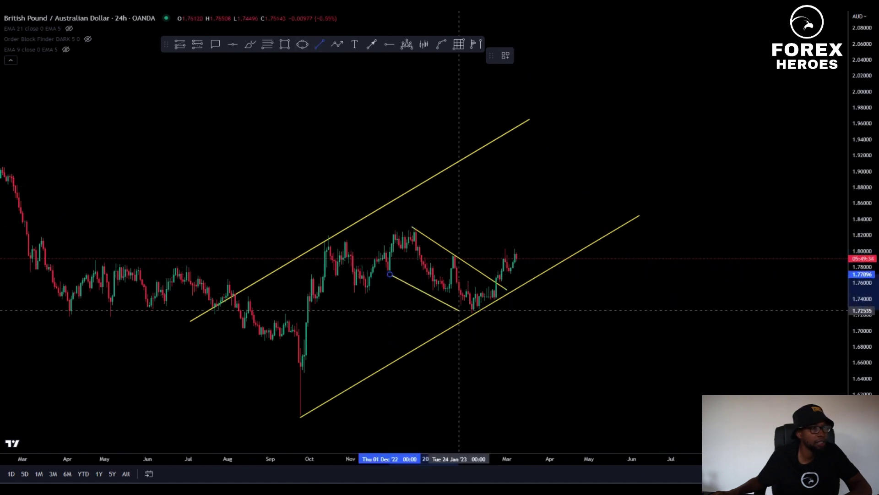
{"action": "left_click", "coordinate": [477, 314]}
Compare the channel's price action with the 21-period EMA and the 9-period EMA, hiding each average again.
{"action": "left_click_drag", "start_coordinate": [419, 228], "coordinate": [414, 217]}
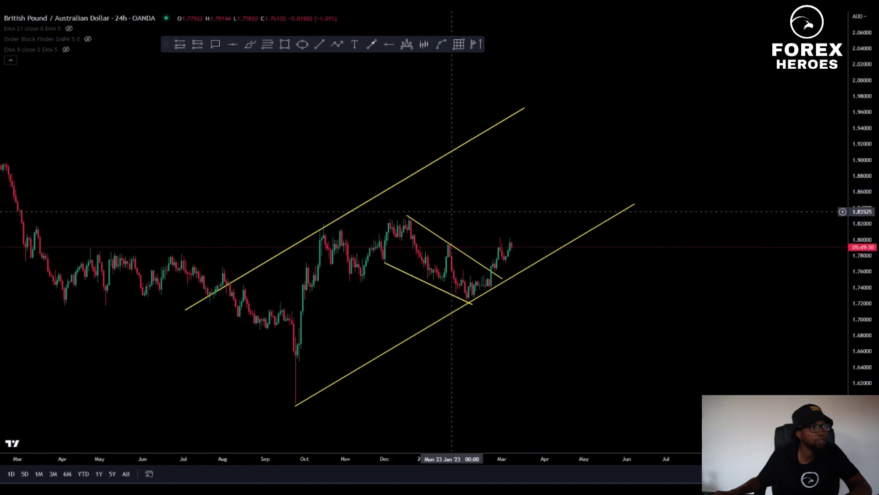
{"action": "left_click_drag", "start_coordinate": [582, 328], "coordinate": [583, 293]}
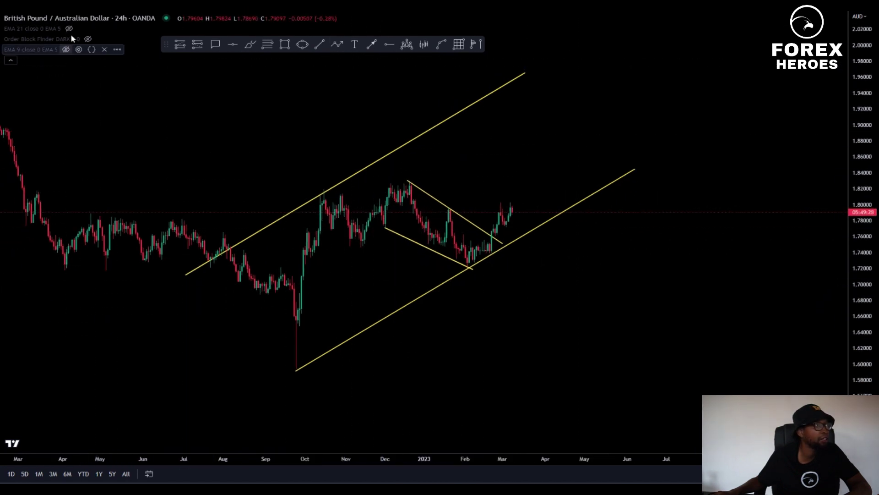
{"action": "mouse_move", "coordinate": [70, 33]}
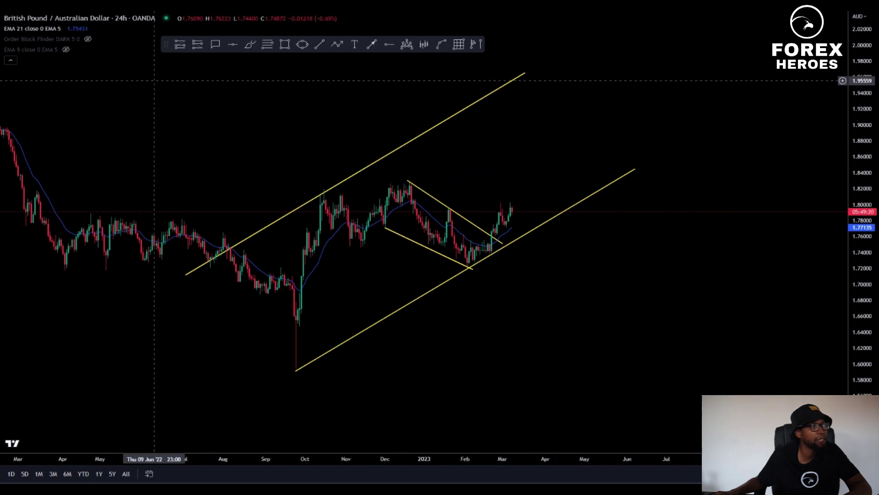
{"action": "left_click", "coordinate": [69, 28]}
{"action": "mouse_move", "coordinate": [67, 55]}
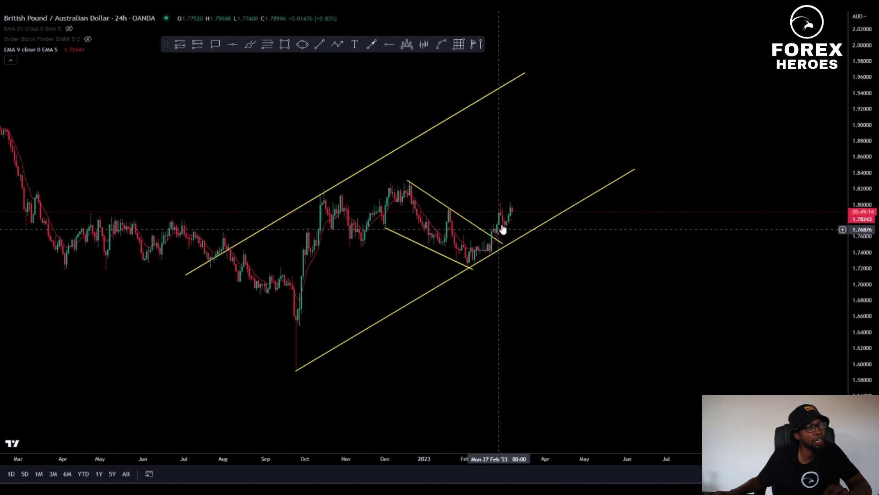
{"action": "left_click", "coordinate": [66, 50]}
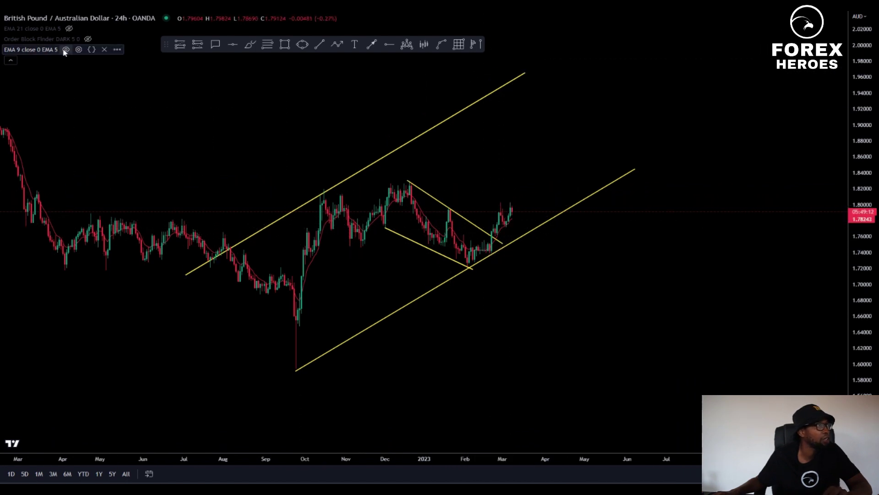
Move the channel's upper trend line slightly upward to fit the October 2022 high.
{"action": "left_click_drag", "start_coordinate": [525, 196], "coordinate": [585, 192]}
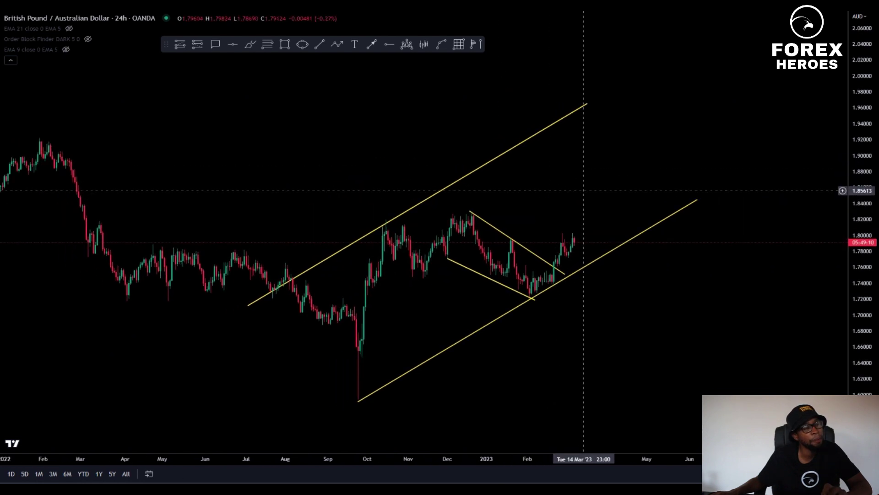
{"action": "left_click_drag", "start_coordinate": [863, 304], "coordinate": [863, 247]}
{"action": "left_click_drag", "start_coordinate": [690, 299], "coordinate": [701, 211]}
{"action": "left_click_drag", "start_coordinate": [864, 89], "coordinate": [864, 189]}
{"action": "left_click_drag", "start_coordinate": [707, 203], "coordinate": [694, 257]}
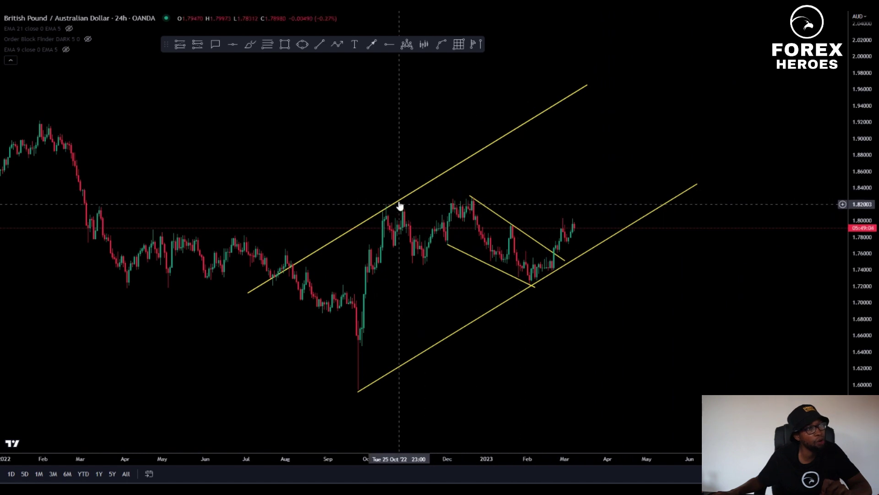
{"action": "left_click", "coordinate": [378, 214]}
{"action": "left_click_drag", "start_coordinate": [379, 213], "coordinate": [379, 211]}
{"action": "left_click", "coordinate": [585, 152]}
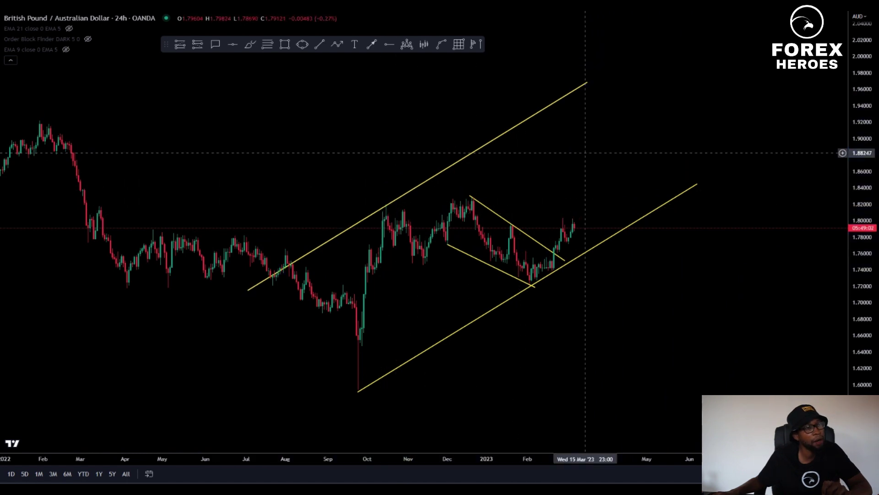
Place a horizontal ray at about 1.8275 starting from the December 2022 highs.
{"action": "left_click_drag", "start_coordinate": [574, 158], "coordinate": [586, 174]}
{"action": "left_click_drag", "start_coordinate": [872, 287], "coordinate": [872, 253]}
{"action": "scroll", "coordinate": [707, 213], "scroll_direction": "down", "scroll_amount": 4}
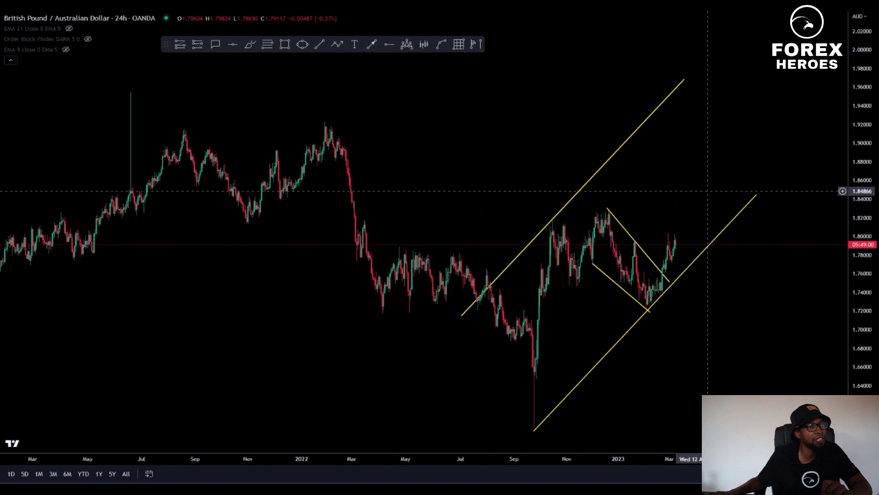
{"action": "scroll", "coordinate": [708, 171], "scroll_direction": "up", "scroll_amount": 1}
{"action": "scroll", "coordinate": [435, 307], "scroll_direction": "up", "scroll_amount": 1}
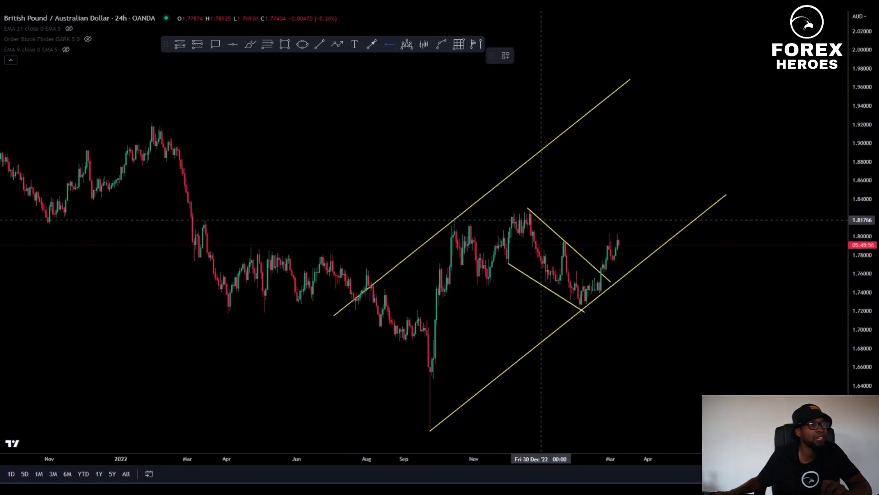
{"action": "left_click", "coordinate": [512, 211]}
{"action": "left_click", "coordinate": [525, 196]}
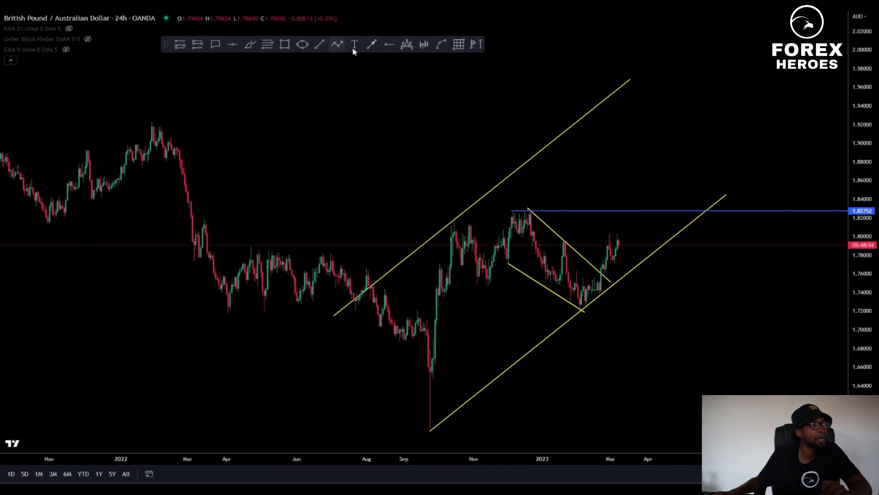
Place a second horizontal ray at about 1.9186 starting from the early 2022 high.
{"action": "left_click", "coordinate": [388, 45]}
{"action": "left_click", "coordinate": [143, 126]}
{"action": "left_click", "coordinate": [260, 150]}
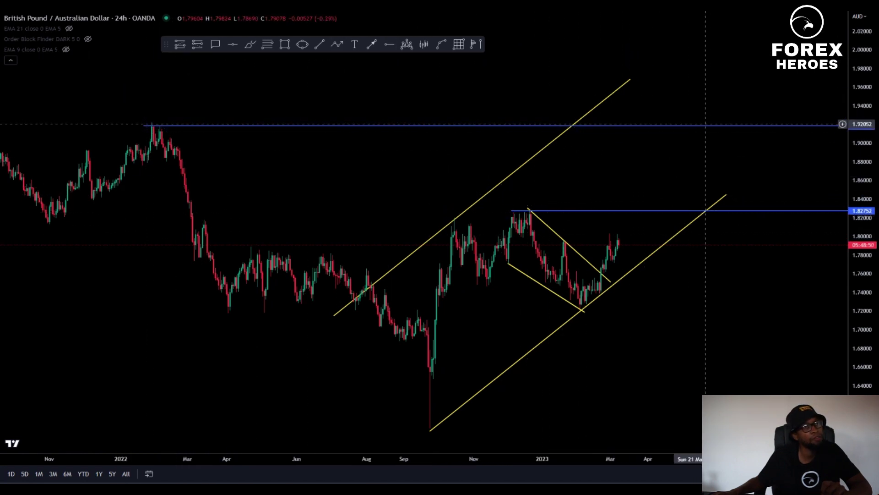
Draw a projected path arrow from the latest candle down to about 1.77 at the channel's lower line, up to 1.82, back to 1.805 and up to 1.92.
{"action": "scroll", "coordinate": [591, 180], "scroll_direction": "up", "scroll_amount": 4}
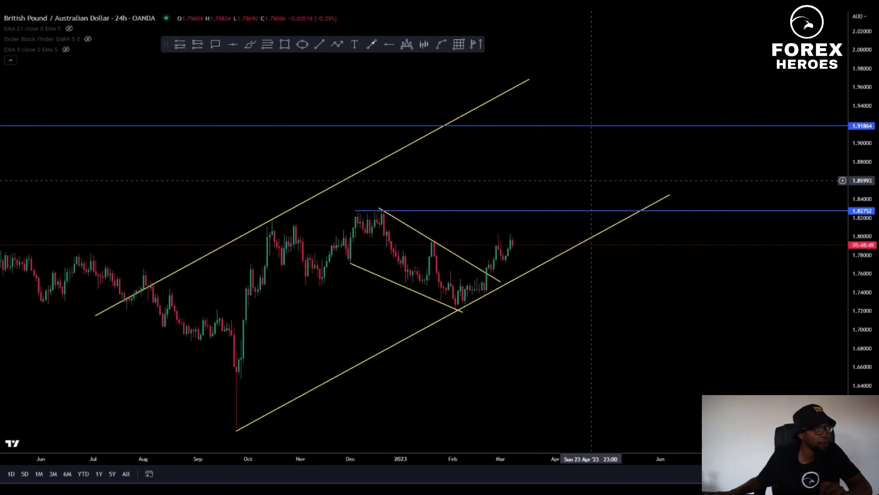
{"action": "left_click_drag", "start_coordinate": [877, 375], "coordinate": [877, 330]}
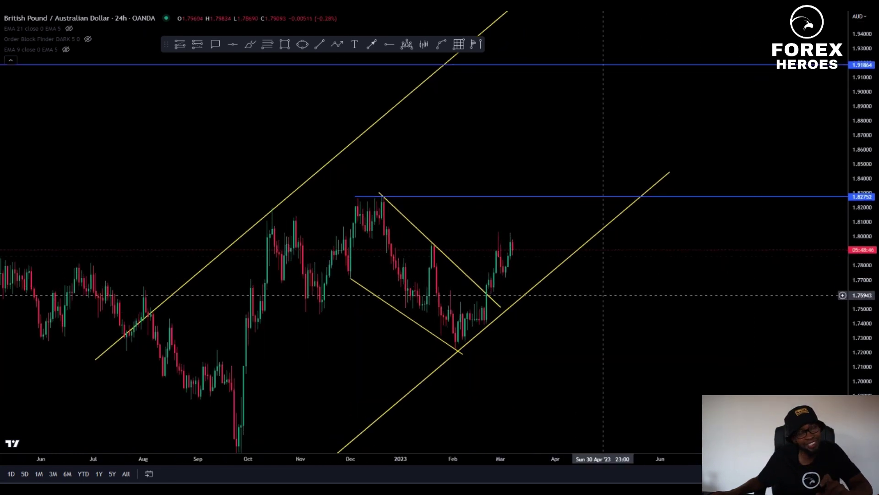
{"action": "left_click", "coordinate": [333, 46]}
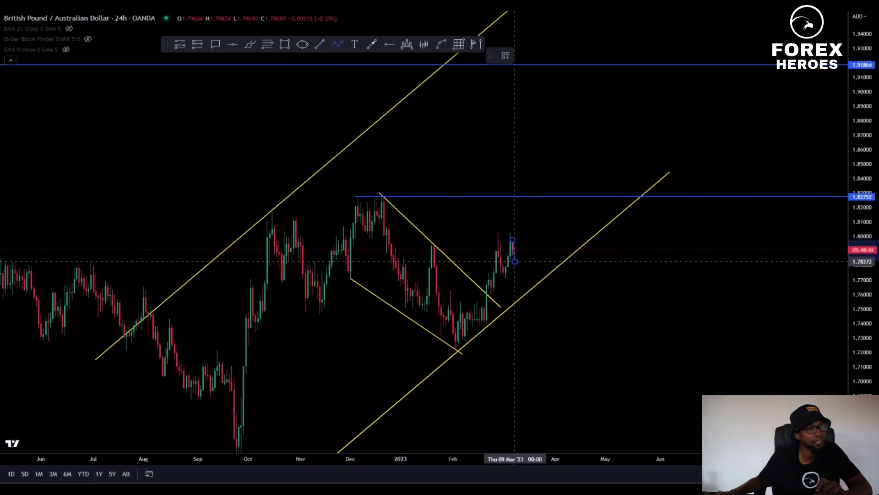
{"action": "left_click", "coordinate": [546, 280]}
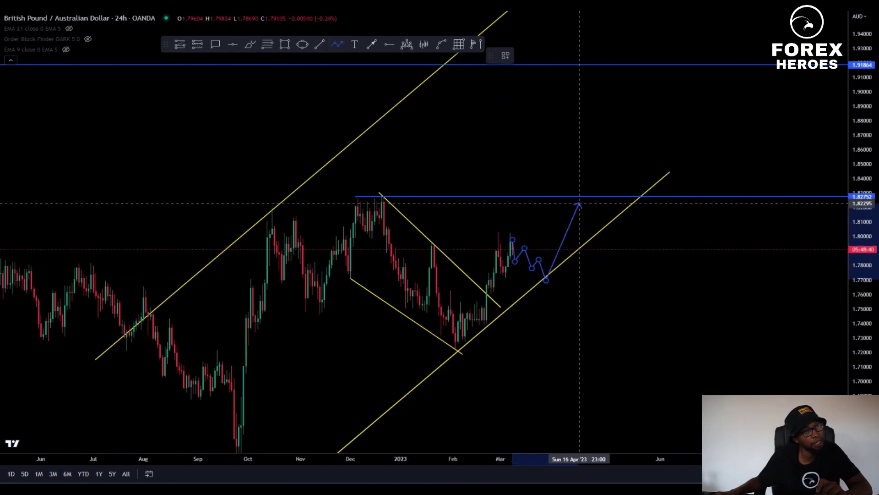
{"action": "left_click", "coordinate": [570, 208]}
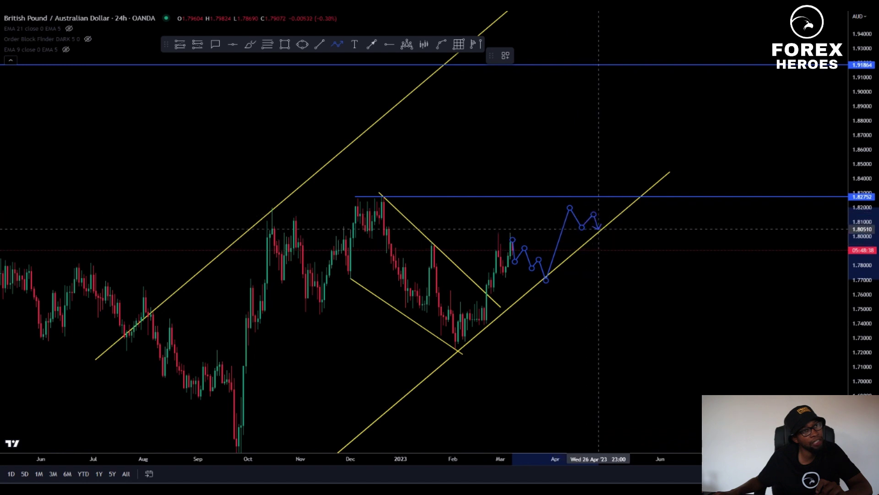
{"action": "left_click", "coordinate": [598, 228]}
{"action": "double_click", "coordinate": [634, 60]}
{"action": "left_click", "coordinate": [667, 103]}
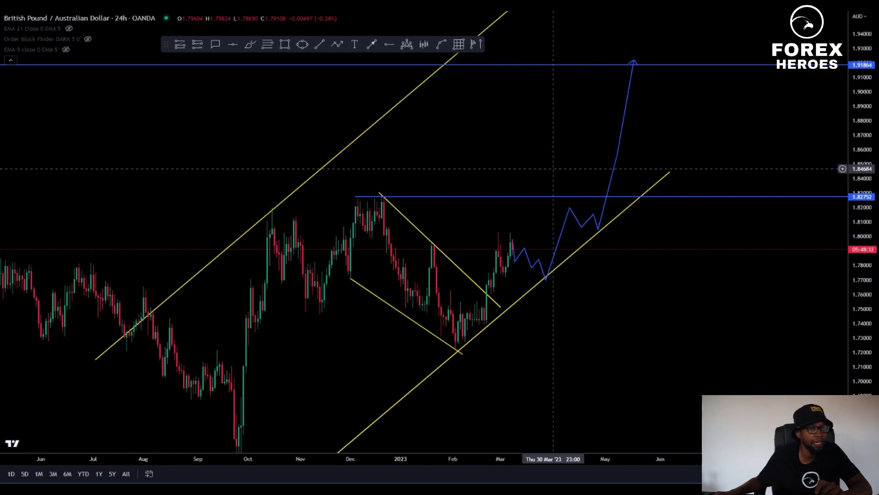
Switch the chart to the 4-hour timeframe with the wedge and the projected path in view.
{"action": "type", "text": "240"}
{"action": "key", "text": "Return"}
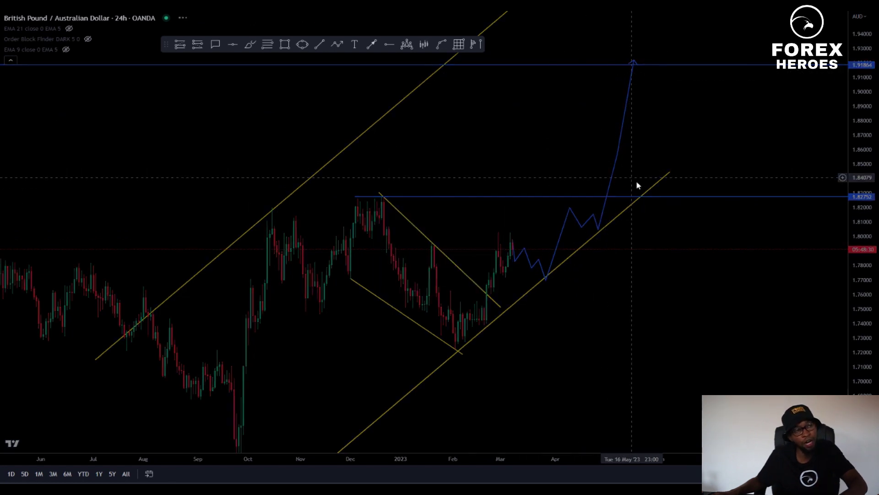
{"action": "left_click_drag", "start_coordinate": [877, 364], "coordinate": [855, 279]}
{"action": "left_click_drag", "start_coordinate": [756, 333], "coordinate": [606, 332]}
{"action": "scroll", "coordinate": [613, 321], "scroll_direction": "up", "scroll_amount": 5}
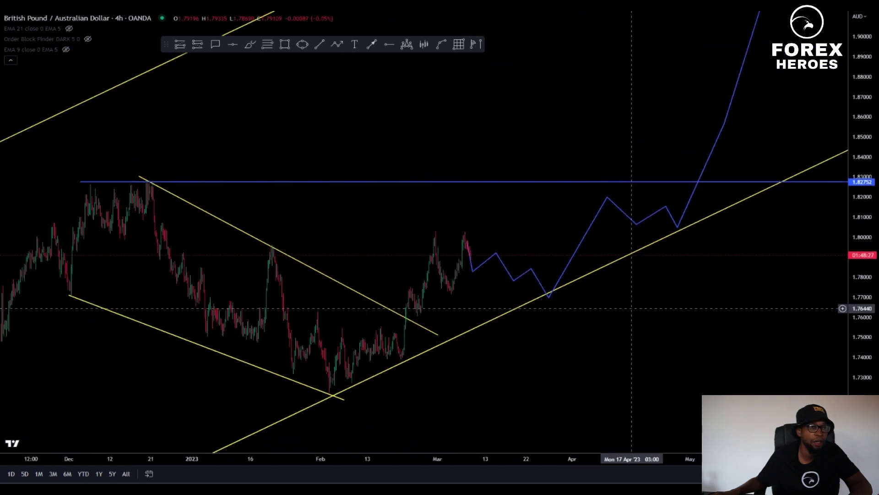
Delete the projected path and cover the two recent highs with a thin rectangle zone from about 1.801 to 1.803.
{"action": "left_click", "coordinate": [686, 214]}
{"action": "key", "text": "Delete"}
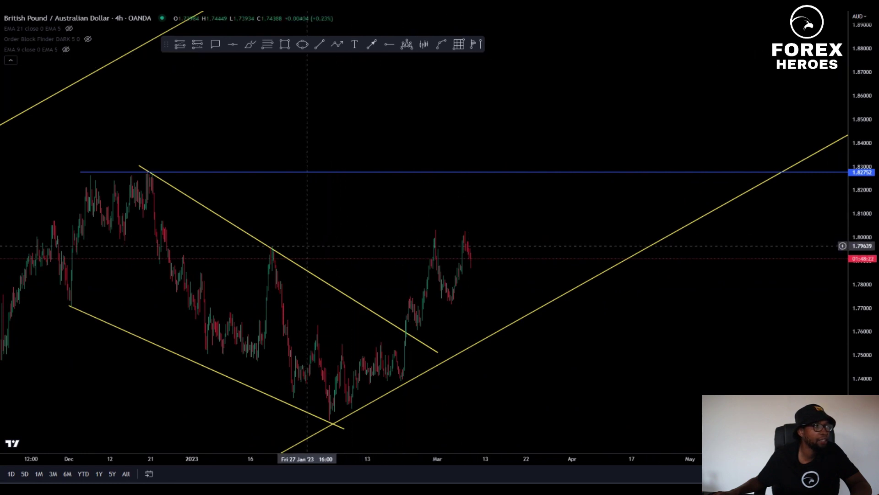
{"action": "left_click", "coordinate": [284, 44]}
{"action": "left_click", "coordinate": [429, 230]}
{"action": "left_click", "coordinate": [532, 234]}
{"action": "left_click", "coordinate": [465, 212]}
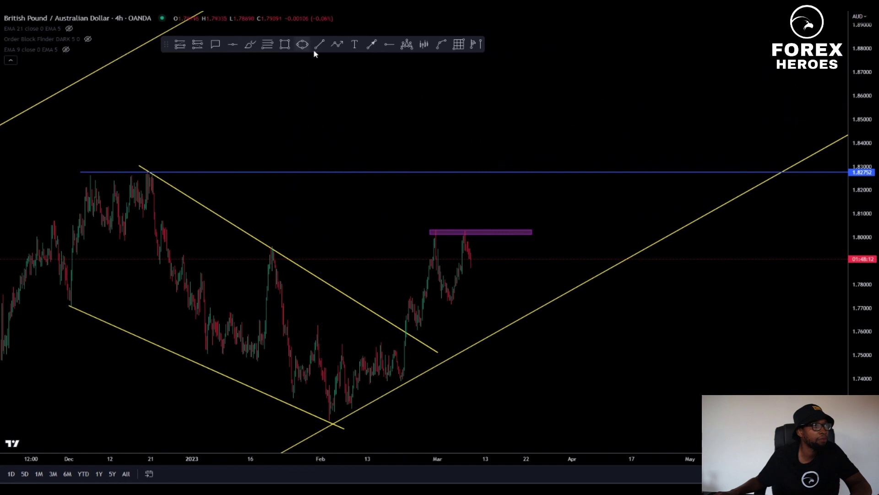
Trace the double top with a path arrow from about 1.765 up to 1.80, down to 1.772, up to 1.803 and down to 1.773.
{"action": "left_click", "coordinate": [337, 44]}
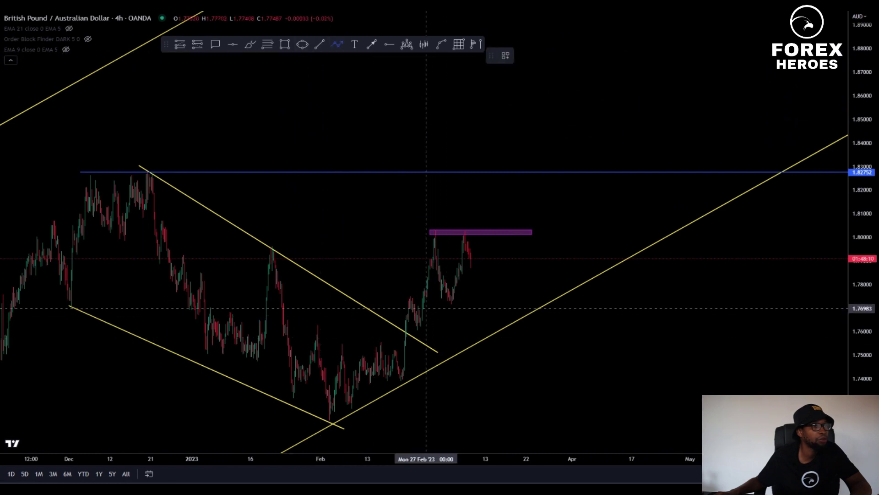
{"action": "left_click", "coordinate": [422, 321]}
{"action": "left_click", "coordinate": [435, 235]}
{"action": "left_click", "coordinate": [449, 303]}
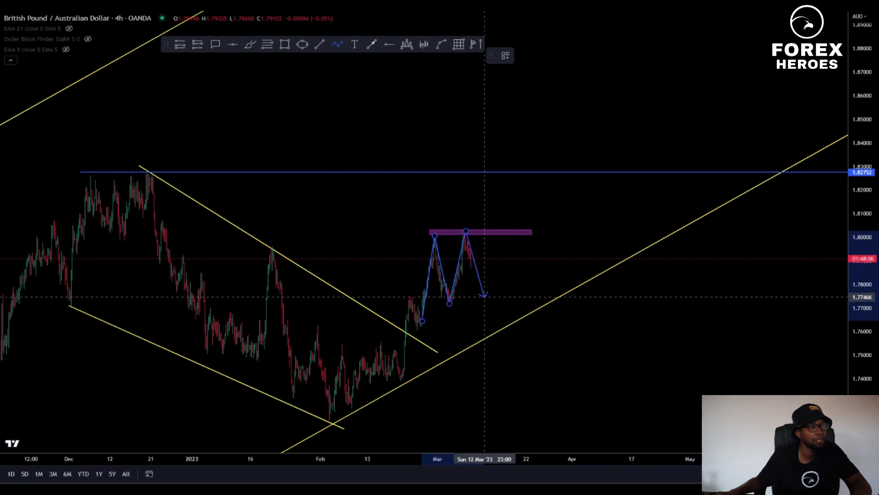
{"action": "double_click", "coordinate": [487, 301]}
{"action": "left_click", "coordinate": [507, 274]}
Extend the start of the resistance rectangle above the double top back to 20 Feb '23.
{"action": "left_click_drag", "start_coordinate": [508, 274], "coordinate": [595, 228]}
{"action": "scroll", "coordinate": [550, 245], "scroll_direction": "up", "scroll_amount": 3}
{"action": "mouse_move", "coordinate": [512, 242]}
{"action": "left_mouse_down"}
{"action": "mouse_move", "coordinate": [536, 254]}
{"action": "mouse_move", "coordinate": [651, 270]}
{"action": "mouse_move", "coordinate": [640, 250]}
{"action": "mouse_move", "coordinate": [628, 252]}
{"action": "left_mouse_up"}
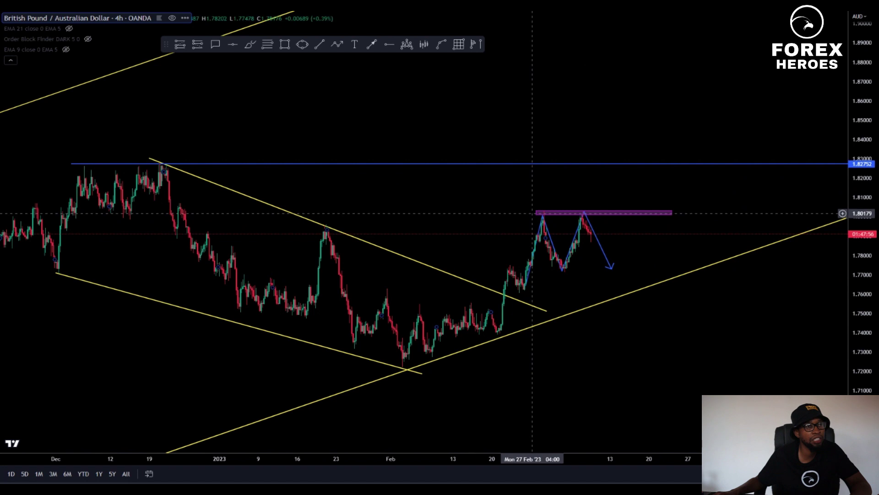
{"action": "left_click_drag", "start_coordinate": [534, 213], "coordinate": [503, 212]}
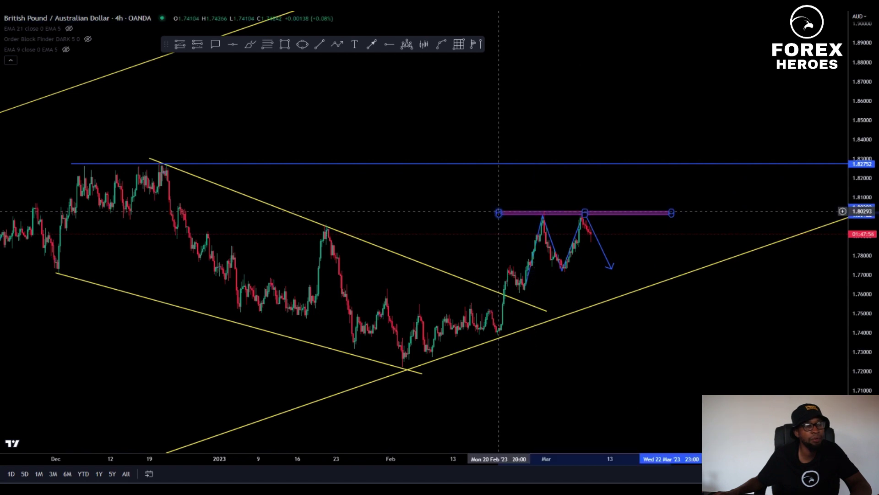
Draw a breakout-and-retest path arrow from about 1.79 up to 1.815, back to 1.803 at the zone and up to 1.852.
{"action": "left_click_drag", "start_coordinate": [579, 200], "coordinate": [563, 219]}
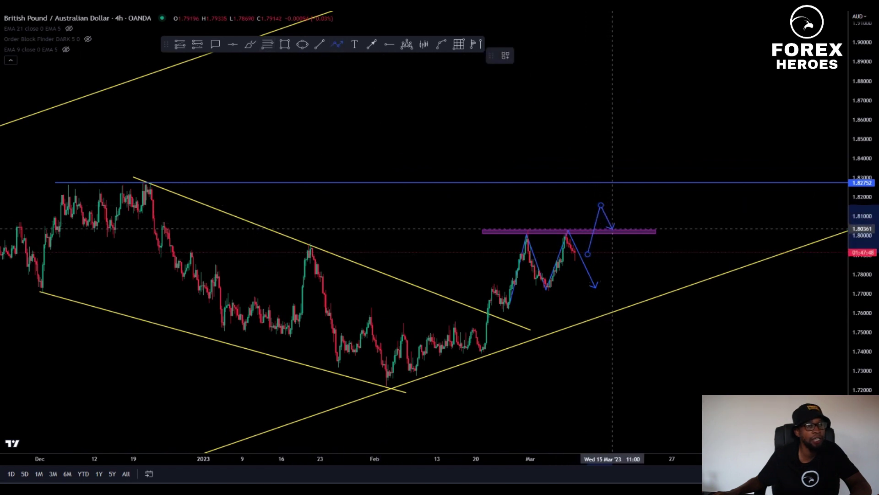
{"action": "double_click", "coordinate": [652, 136]}
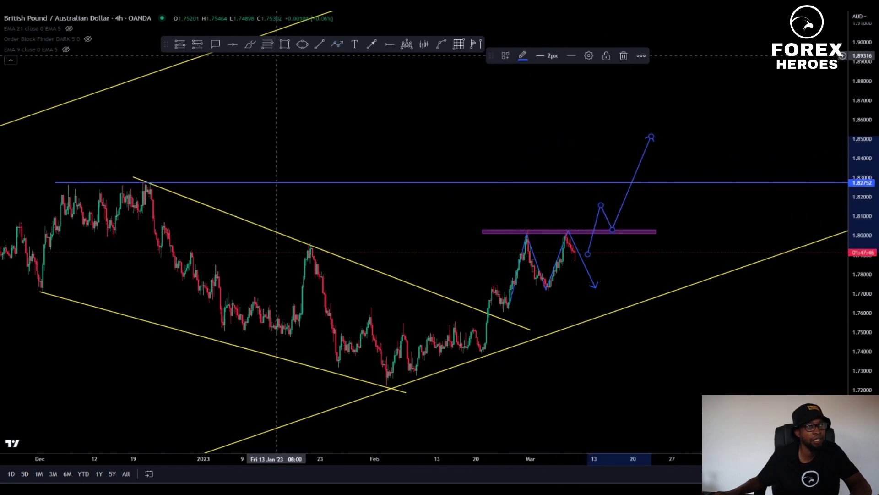
Place a narrow long position at the zone retest with entry at about 1.804, target at 1.825 and stop at 1.7966.
{"action": "left_click", "coordinate": [182, 48]}
{"action": "left_click", "coordinate": [619, 226]}
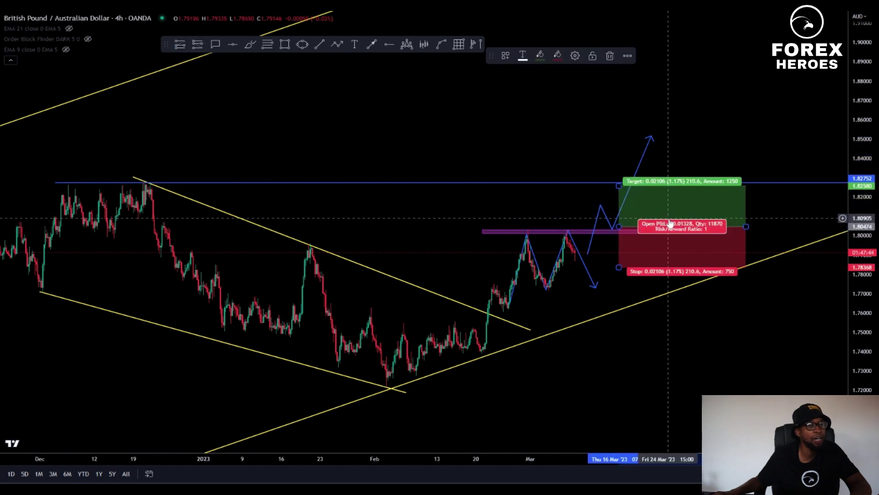
{"action": "left_click_drag", "start_coordinate": [670, 223], "coordinate": [665, 224]}
{"action": "left_click_drag", "start_coordinate": [741, 228], "coordinate": [637, 232]}
{"action": "left_click_drag", "start_coordinate": [614, 269], "coordinate": [613, 243]}
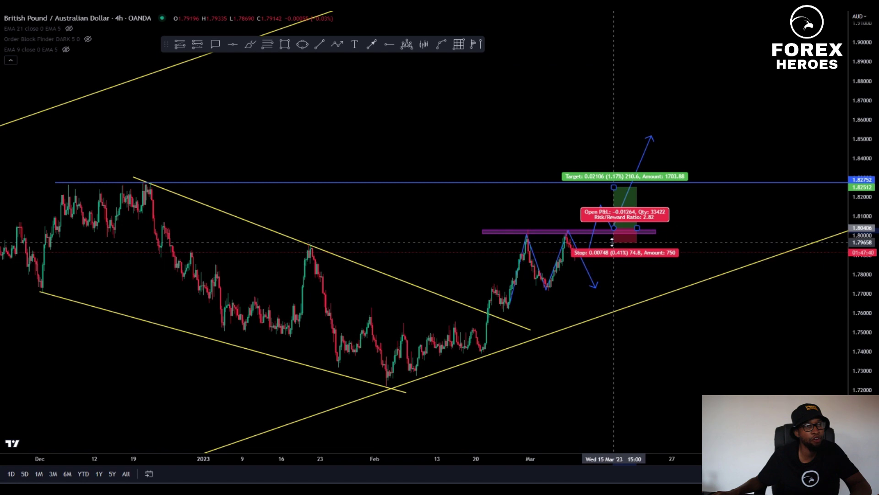
{"action": "left_click", "coordinate": [694, 237]}
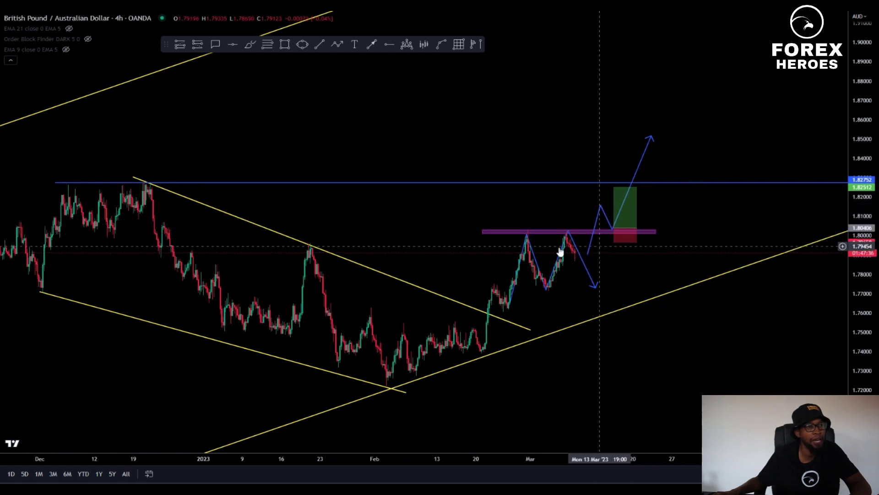
{"action": "left_click", "coordinate": [590, 240]}
{"action": "left_click", "coordinate": [617, 229]}
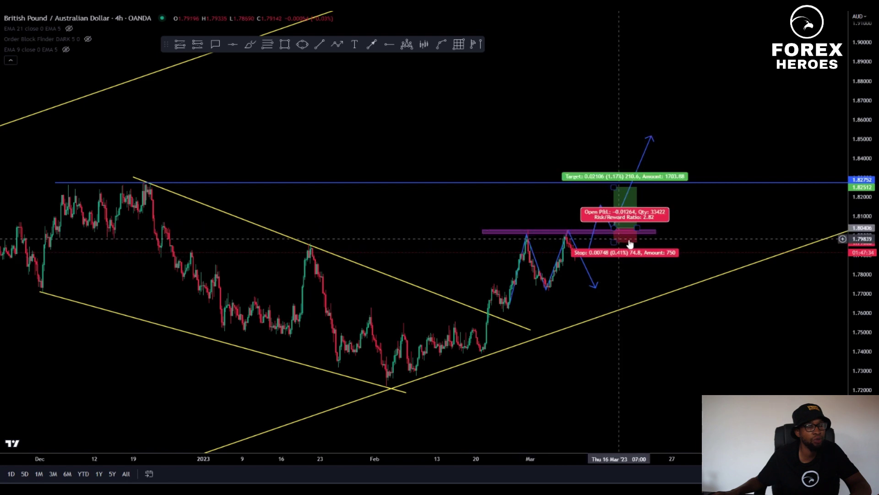
{"action": "left_click", "coordinate": [644, 116]}
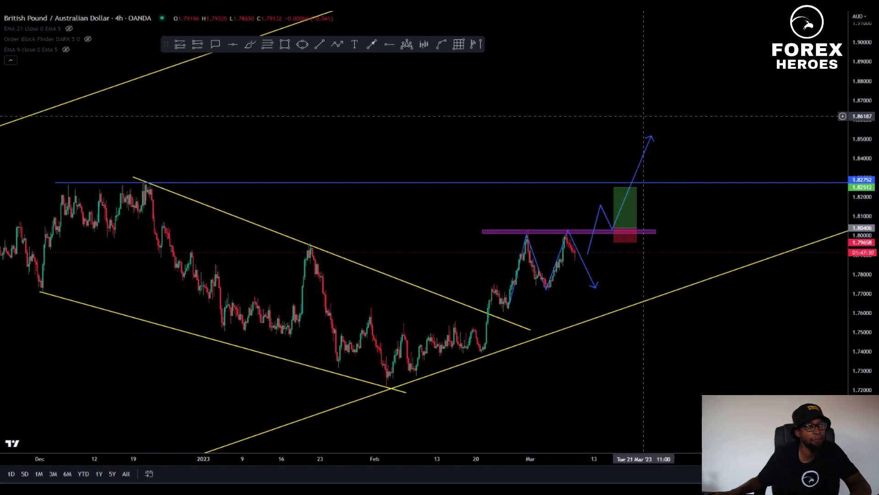
Mark the December 2022 highs with a rectangle zone at about 1.825 and trace their double top with a path arrow ending near 1.79.
{"action": "left_click_drag", "start_coordinate": [302, 192], "coordinate": [595, 192]}
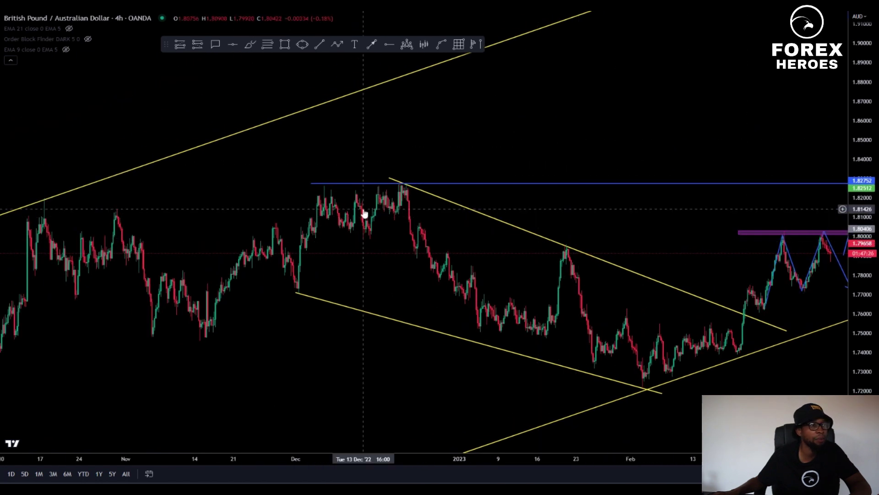
{"action": "left_click_drag", "start_coordinate": [305, 185], "coordinate": [498, 190]}
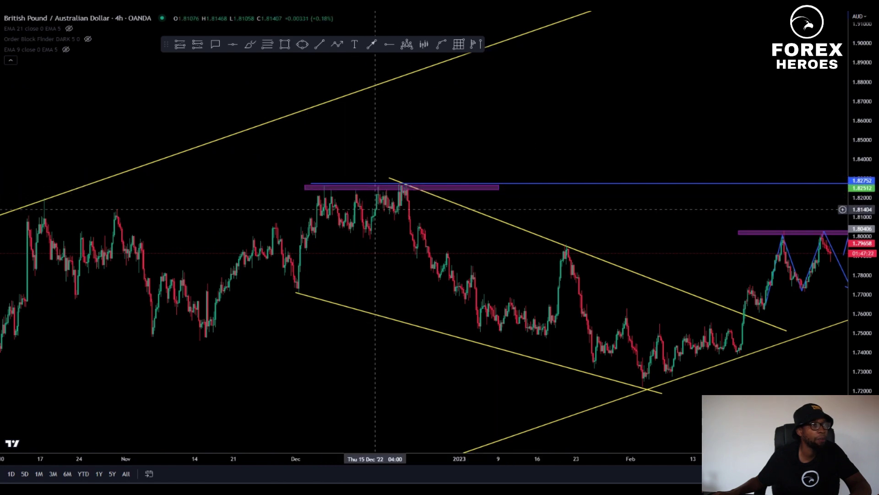
{"action": "left_click", "coordinate": [337, 46]}
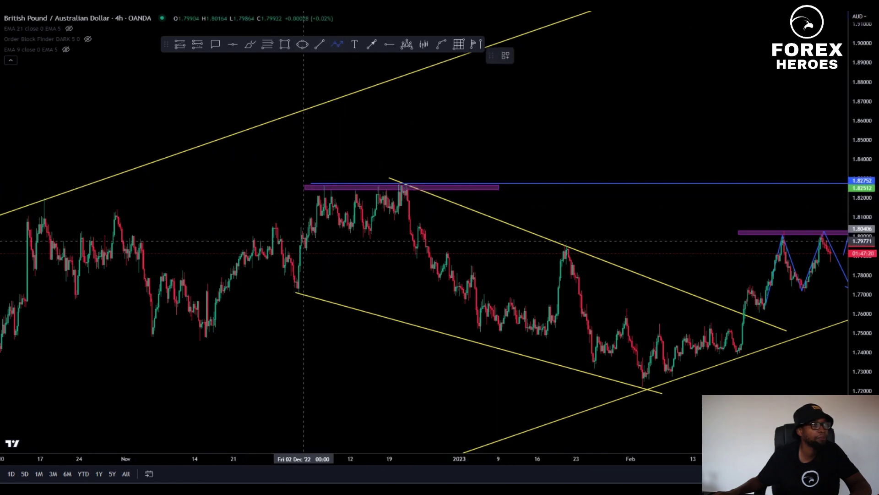
{"action": "left_click", "coordinate": [292, 264]}
{"action": "left_click", "coordinate": [323, 185]}
{"action": "left_click", "coordinate": [365, 232]}
{"action": "left_click", "coordinate": [436, 255]}
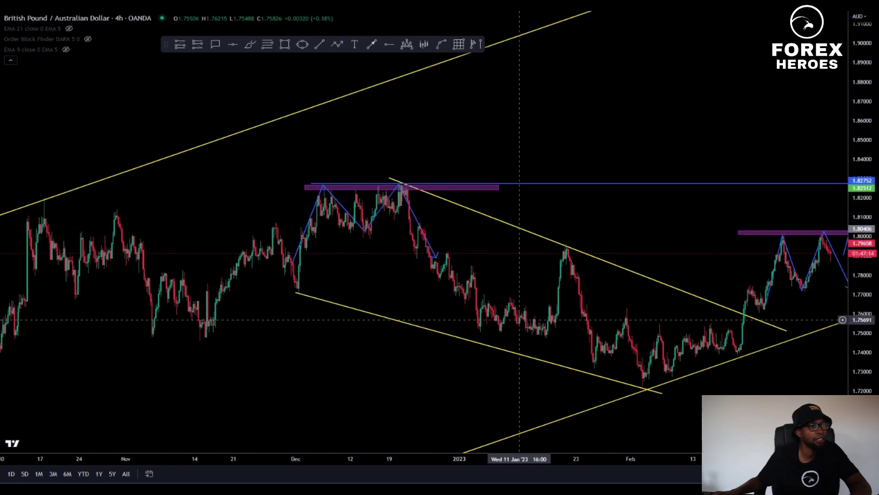
Stretch the recent double-top path's arrowhead to the channel's lower line at about 1.763 and draw an arrow from the line up to about 1.838.
{"action": "left_click_drag", "start_coordinate": [656, 260], "coordinate": [376, 228]}
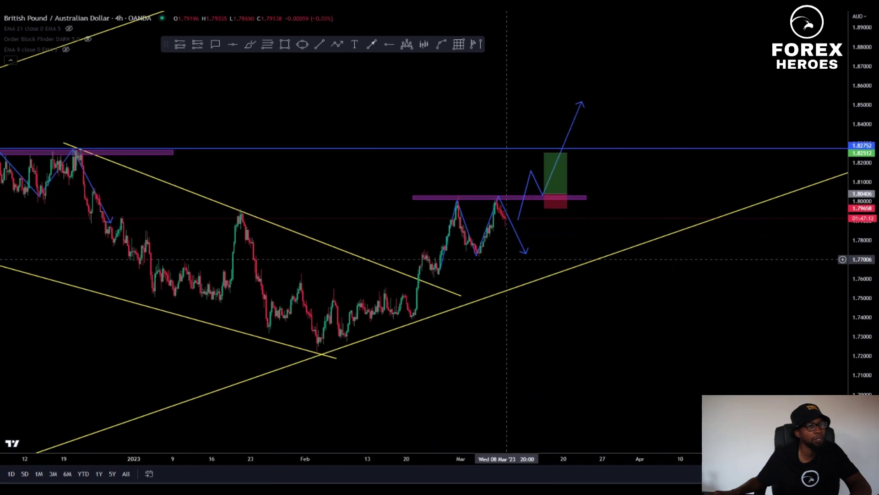
{"action": "left_click_drag", "start_coordinate": [528, 257], "coordinate": [544, 274]}
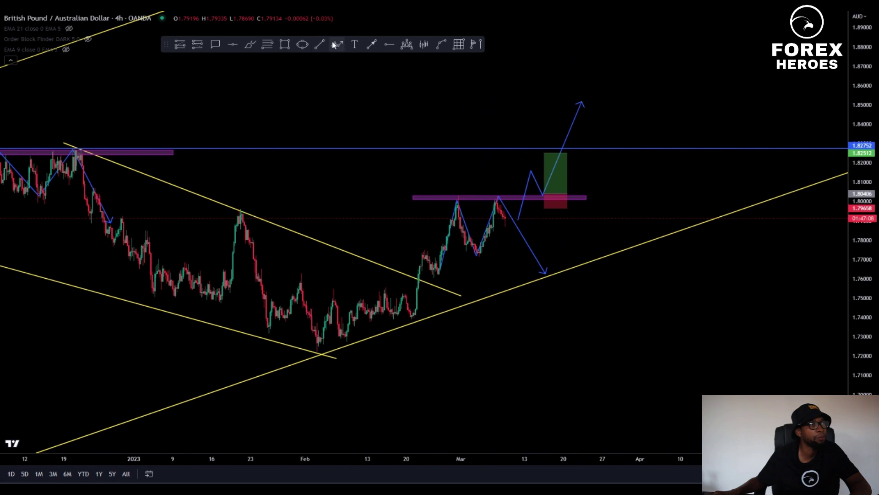
{"action": "left_click", "coordinate": [372, 44]}
{"action": "left_click", "coordinate": [559, 272]}
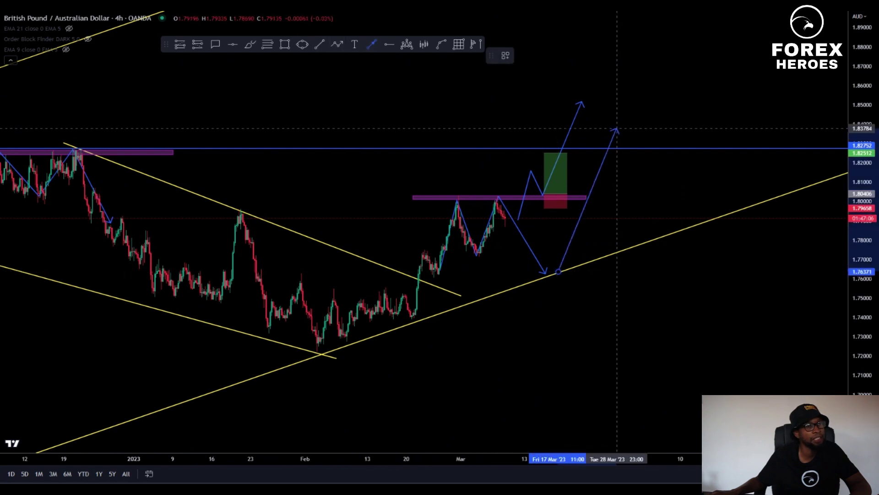
{"action": "left_click", "coordinate": [617, 128]}
{"action": "double_click", "coordinate": [617, 129]}
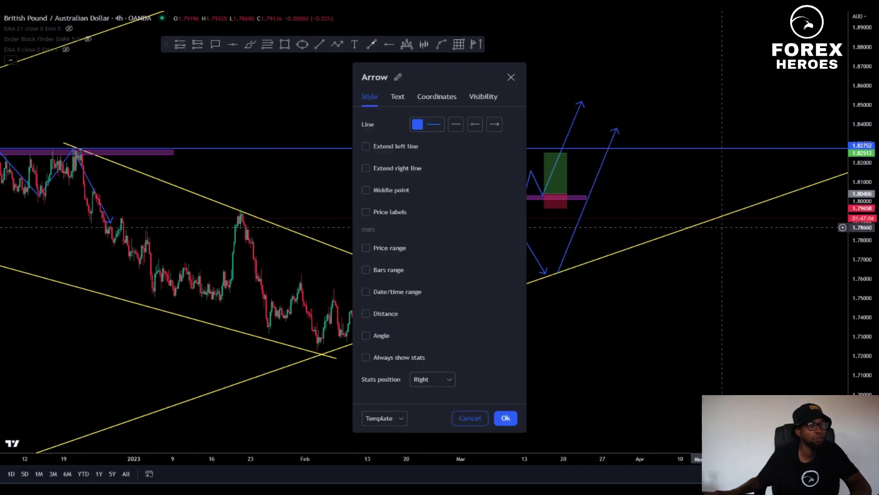
{"action": "left_click", "coordinate": [695, 225]}
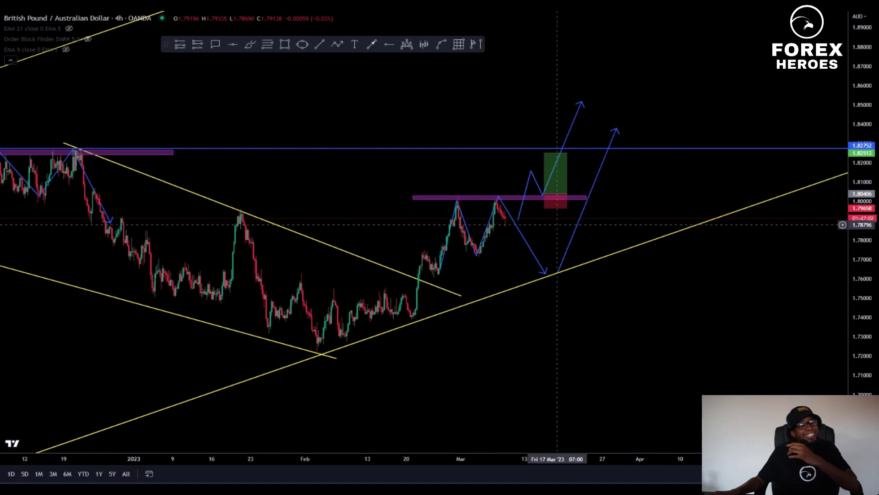
Switch the chart to the 1-hour timeframe and extend the wedge's upper trendline to meet the channel's lower line.
{"action": "scroll", "coordinate": [556, 224], "scroll_direction": "down", "scroll_amount": 3}
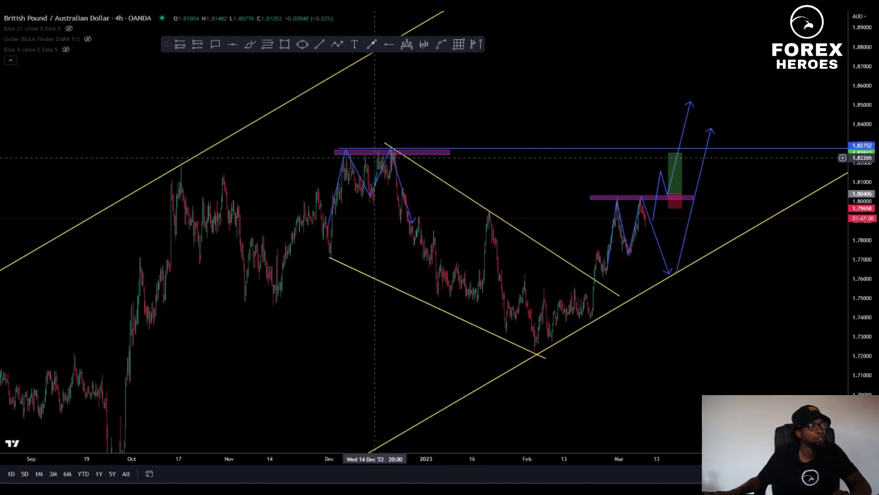
{"action": "type", "text": "60"}
{"action": "key", "text": "Return"}
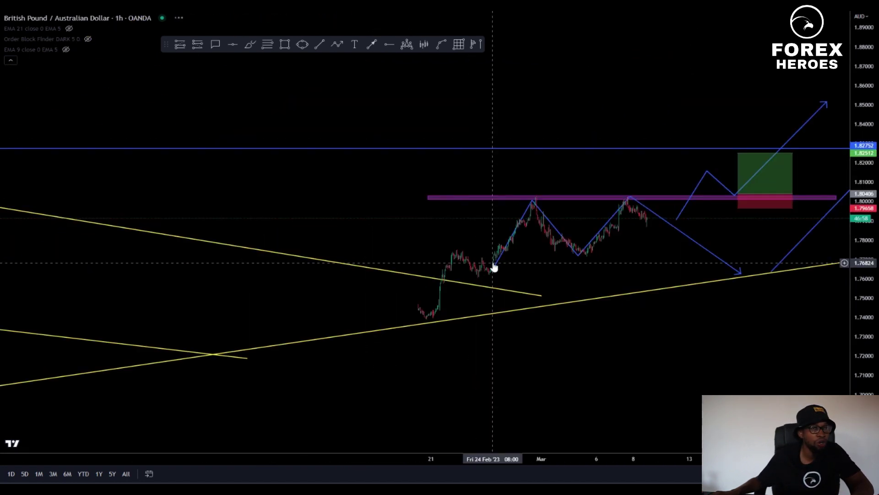
{"action": "scroll", "coordinate": [507, 338], "scroll_direction": "up", "scroll_amount": 3}
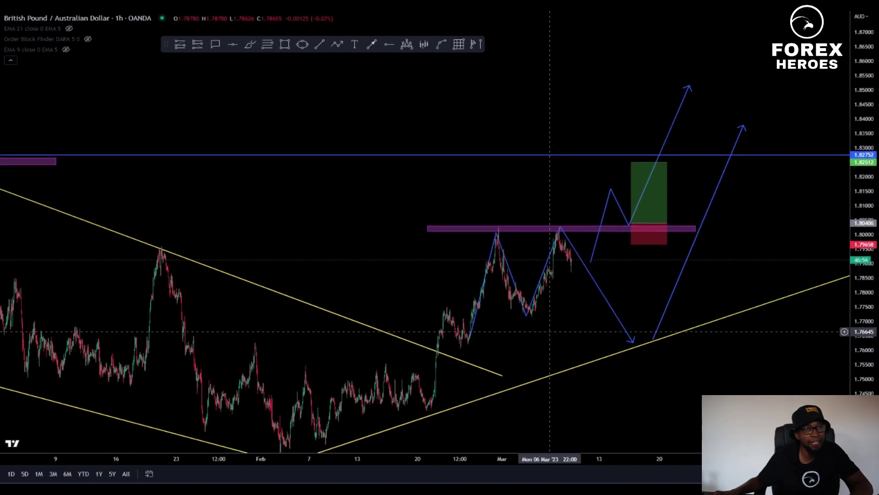
{"action": "left_click_drag", "start_coordinate": [479, 376], "coordinate": [511, 381]}
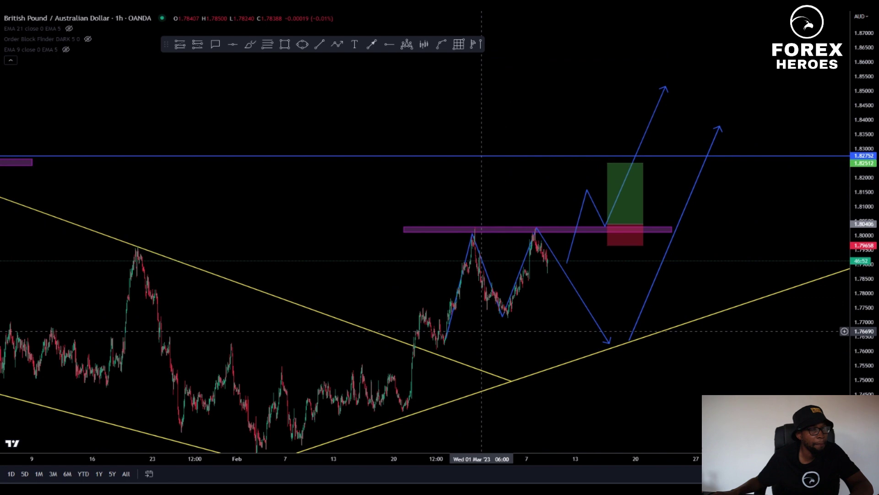
Shift the long position slightly earlier and lower, with its entry at 1.80315 on the resistance zone.
{"action": "left_click_drag", "start_coordinate": [617, 219], "coordinate": [611, 221]}
{"action": "left_click", "coordinate": [674, 188]}
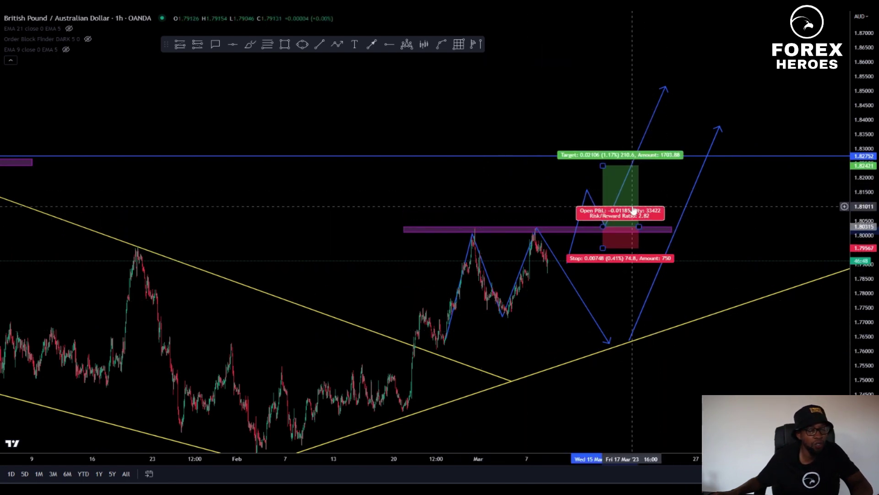
{"action": "left_click", "coordinate": [632, 207]}
Move the first peak of the recent double-top path to about 1.798, aligned with the 28 Feb high.
{"action": "left_click_drag", "start_coordinate": [861, 356], "coordinate": [861, 288]}
{"action": "scroll", "coordinate": [575, 267], "scroll_direction": "up", "scroll_amount": 4}
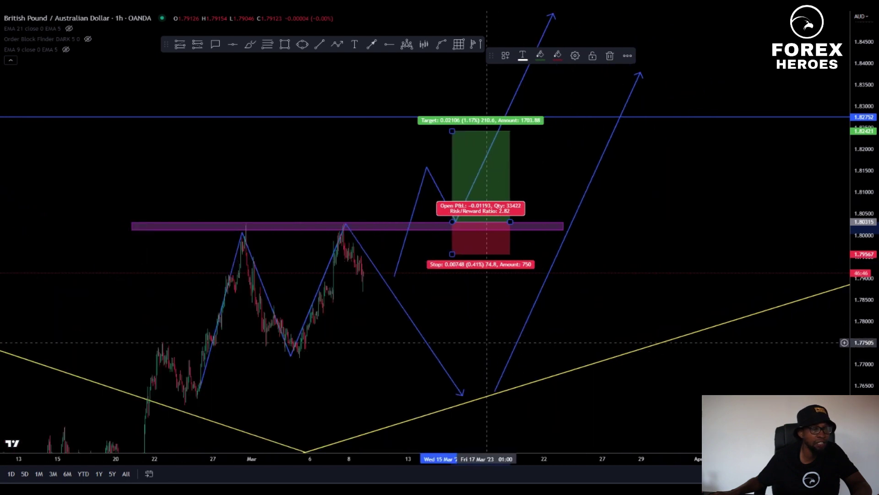
{"action": "left_click_drag", "start_coordinate": [487, 342], "coordinate": [714, 245]}
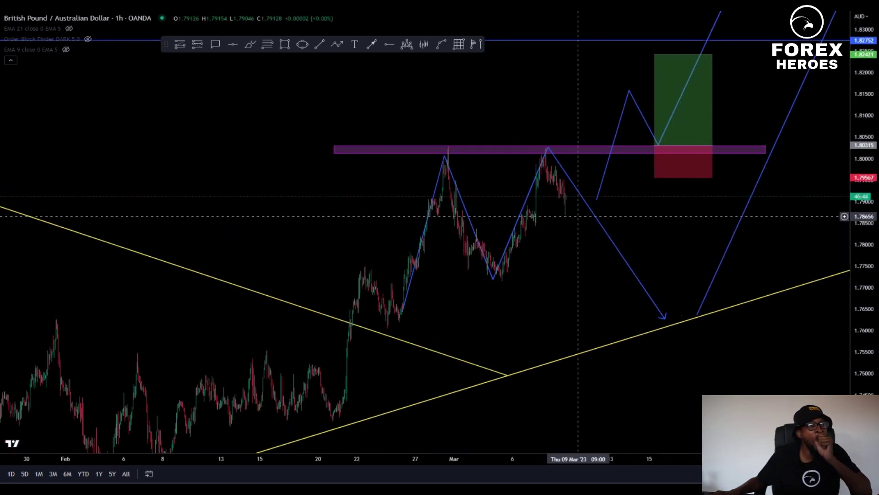
{"action": "scroll", "coordinate": [581, 213], "scroll_direction": "up", "scroll_amount": 1}
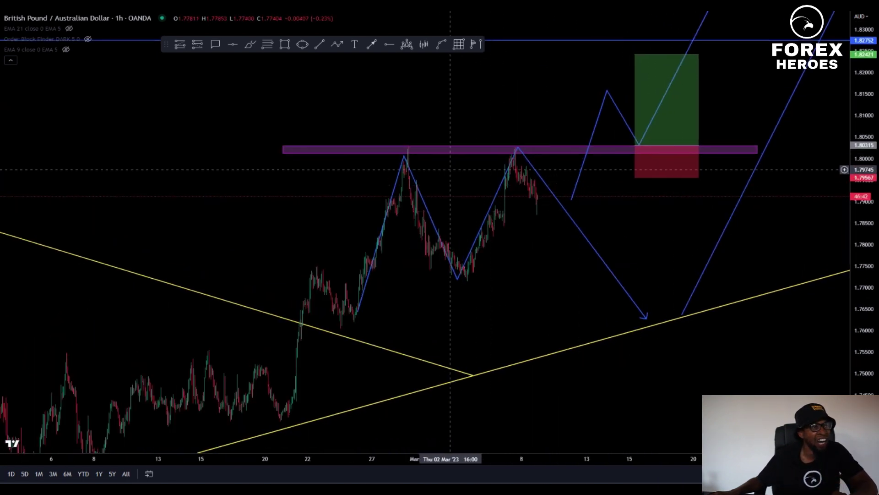
{"action": "left_click_drag", "start_coordinate": [390, 165], "coordinate": [414, 157]}
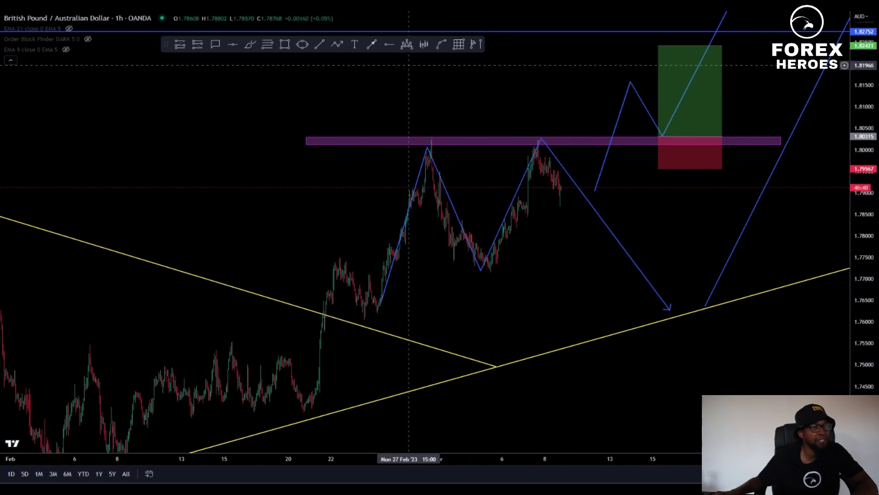
{"action": "mouse_move", "coordinate": [428, 147]}
{"action": "left_mouse_down"}
{"action": "mouse_move", "coordinate": [465, 188]}
{"action": "mouse_move", "coordinate": [433, 159]}
{"action": "left_mouse_up"}
{"action": "left_click", "coordinate": [450, 160]}
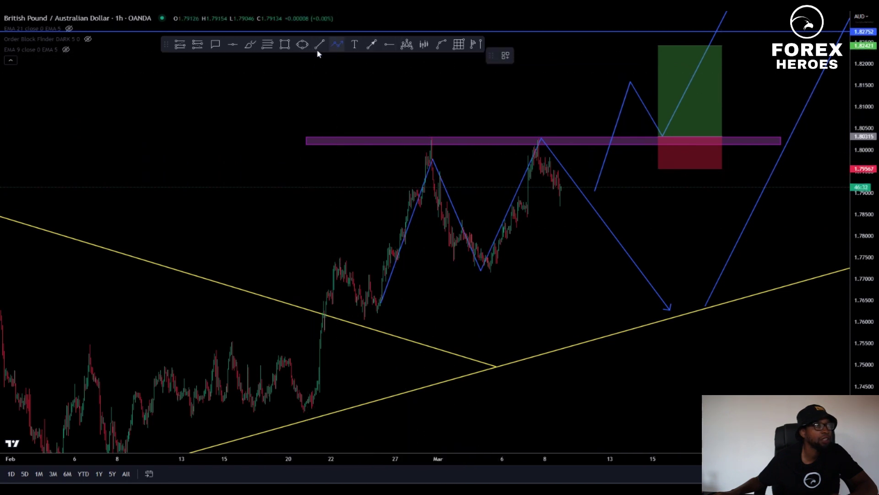
{"action": "left_click", "coordinate": [319, 46]}
{"action": "left_click", "coordinate": [432, 133]}
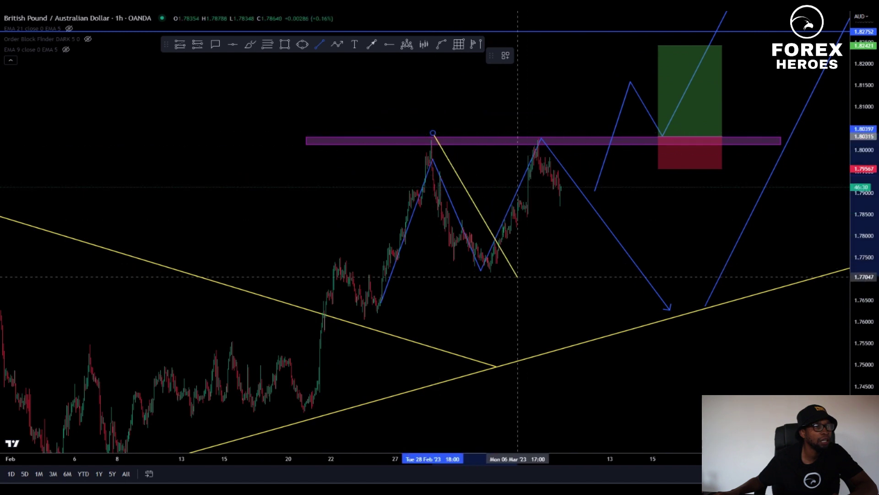
{"action": "left_click", "coordinate": [505, 290]}
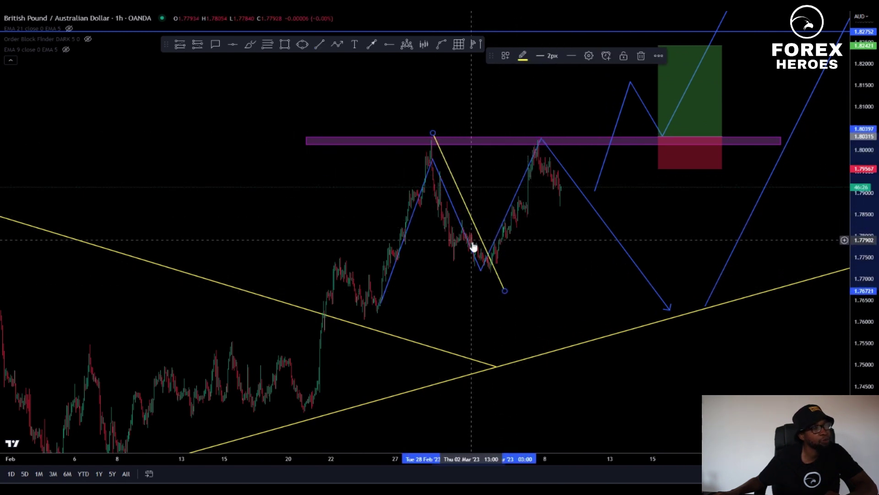
{"action": "key", "text": "Delete"}
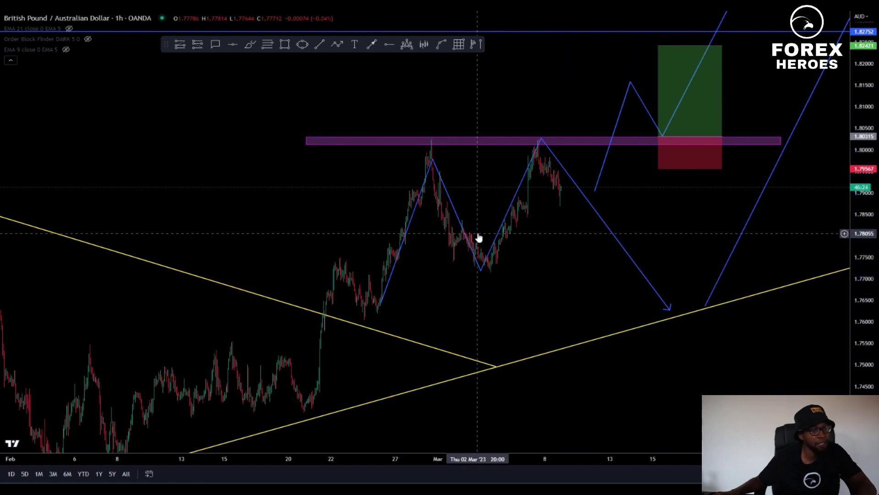
{"action": "left_click_drag", "start_coordinate": [877, 196], "coordinate": [878, 289]}
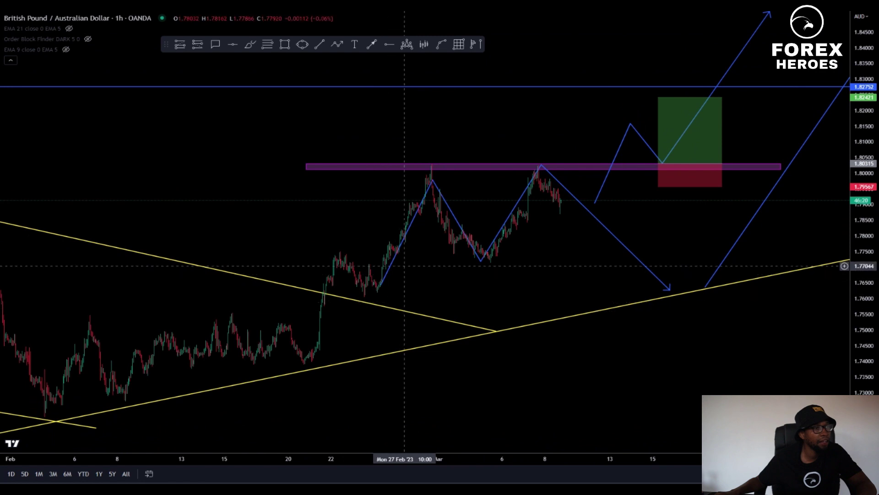
{"action": "left_click_drag", "start_coordinate": [408, 251], "coordinate": [438, 269]}
{"action": "scroll", "coordinate": [474, 284], "scroll_direction": "up", "scroll_amount": 3}
{"action": "left_click_drag", "start_coordinate": [876, 333], "coordinate": [873, 245]}
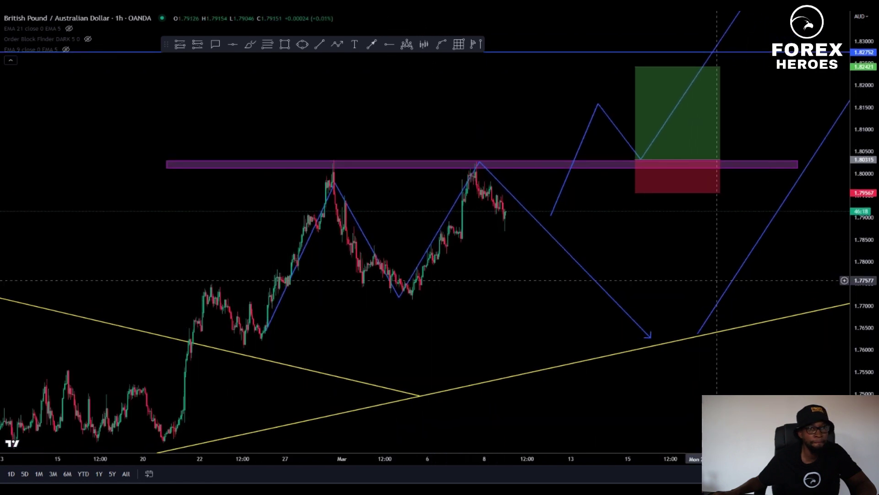
{"action": "left_click_drag", "start_coordinate": [491, 254], "coordinate": [499, 224]}
{"action": "left_click_drag", "start_coordinate": [405, 287], "coordinate": [489, 269]}
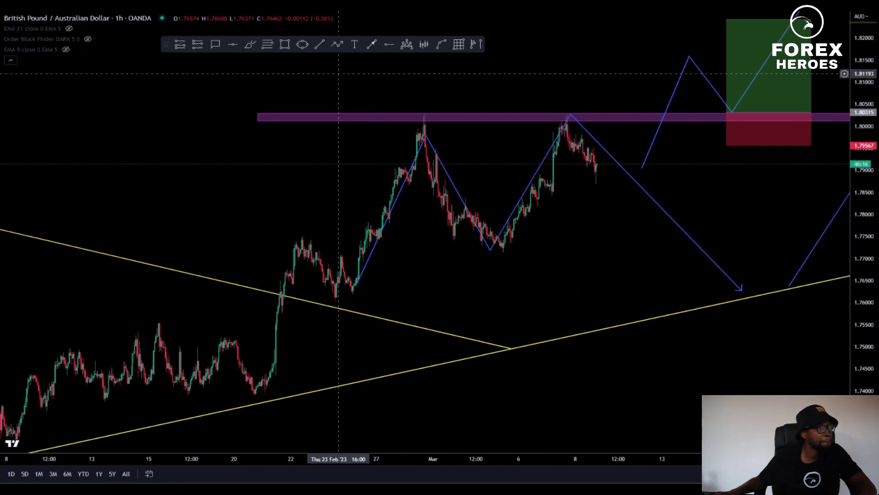
{"action": "left_click", "coordinate": [337, 43]}
{"action": "left_click", "coordinate": [265, 382]}
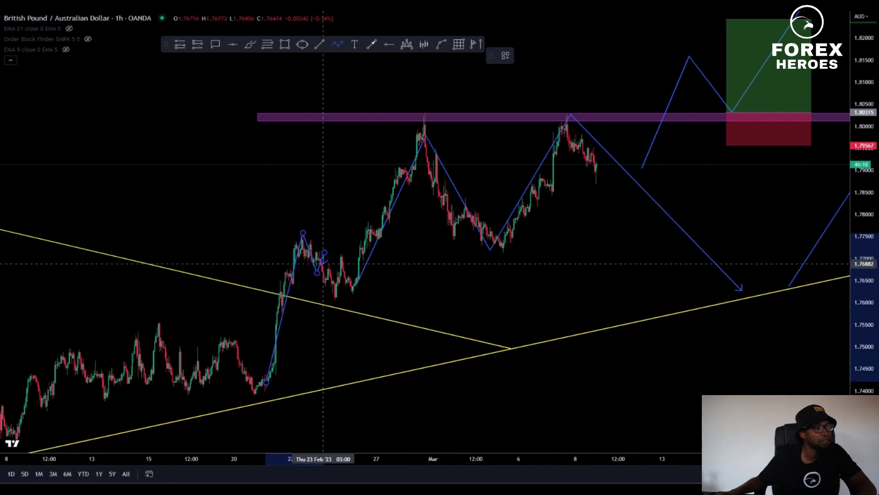
{"action": "left_click", "coordinate": [333, 304]}
{"action": "double_click", "coordinate": [387, 133]}
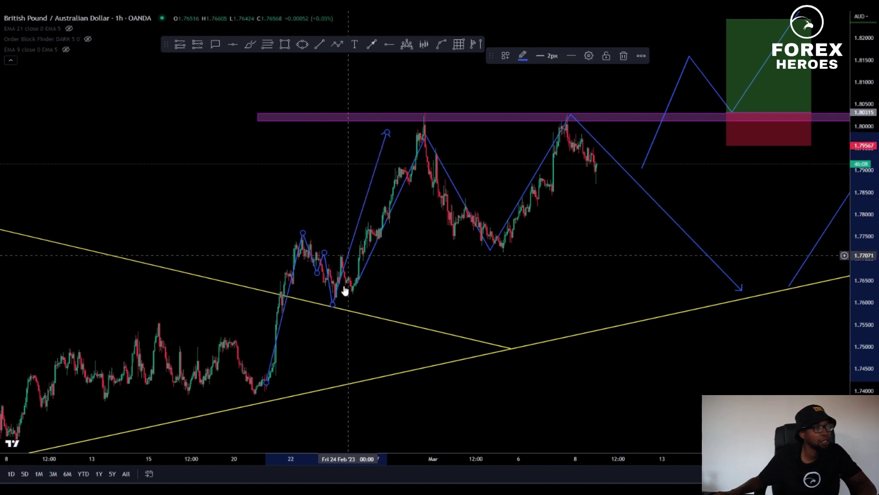
{"action": "key", "text": "Delete"}
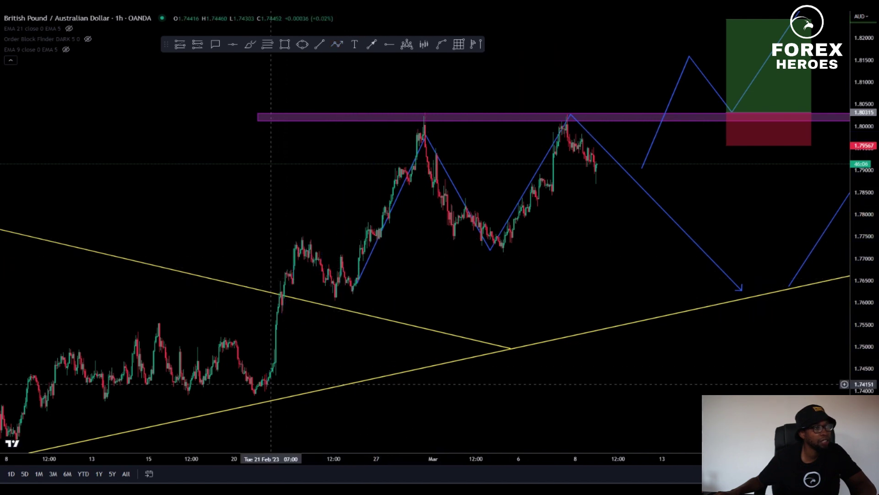
Draw a falling trend line from about 1.775 on 22 Feb along the pullback's highs and duplicate it along its lows.
{"action": "left_click", "coordinate": [319, 44]}
{"action": "left_click", "coordinate": [303, 235]}
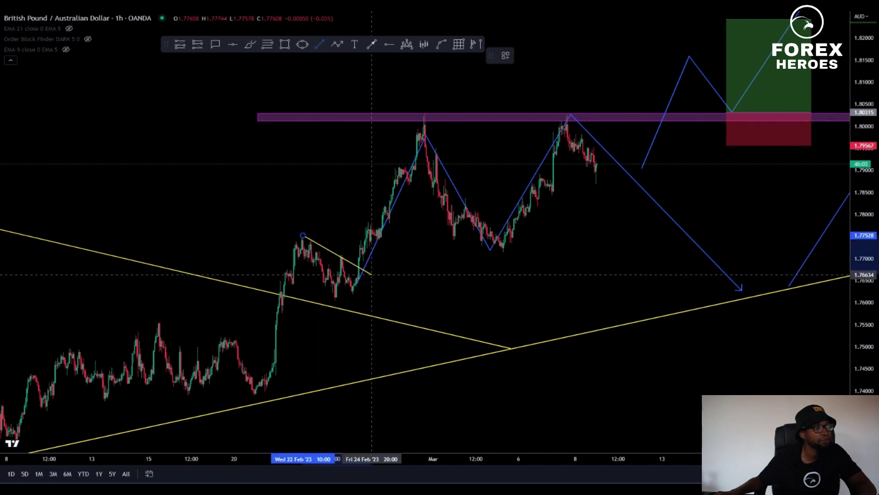
{"action": "left_click", "coordinate": [380, 274]}
{"action": "left_click_drag", "start_coordinate": [359, 272], "coordinate": [360, 310]}
{"action": "left_click", "coordinate": [392, 281]}
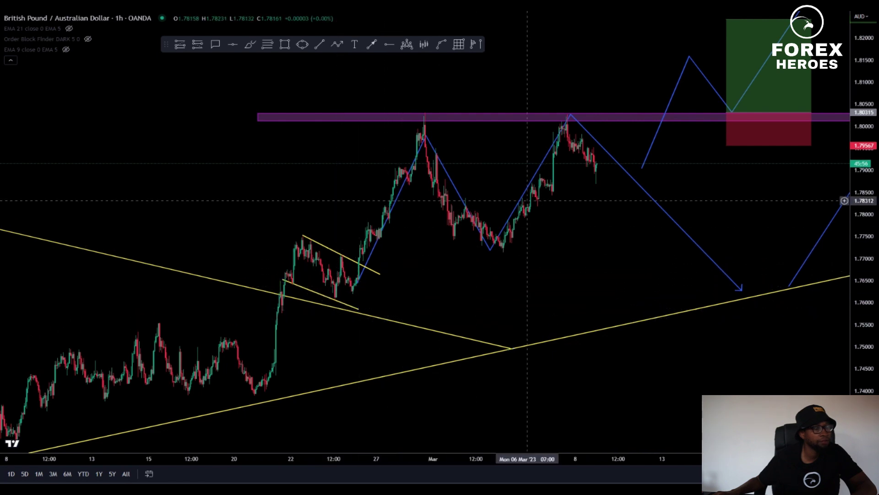
Draw falling lines around the early-March pullback, the upper from about 1.784 to 1.771 and the lower from about 1.774 to 1.771.
{"action": "left_click_drag", "start_coordinate": [612, 224], "coordinate": [579, 283]}
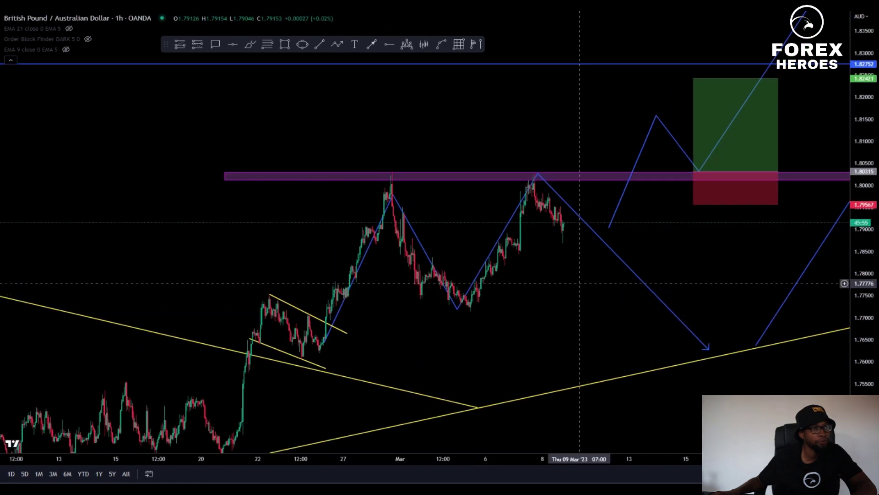
{"action": "left_click", "coordinate": [320, 44]}
{"action": "left_click", "coordinate": [435, 258]}
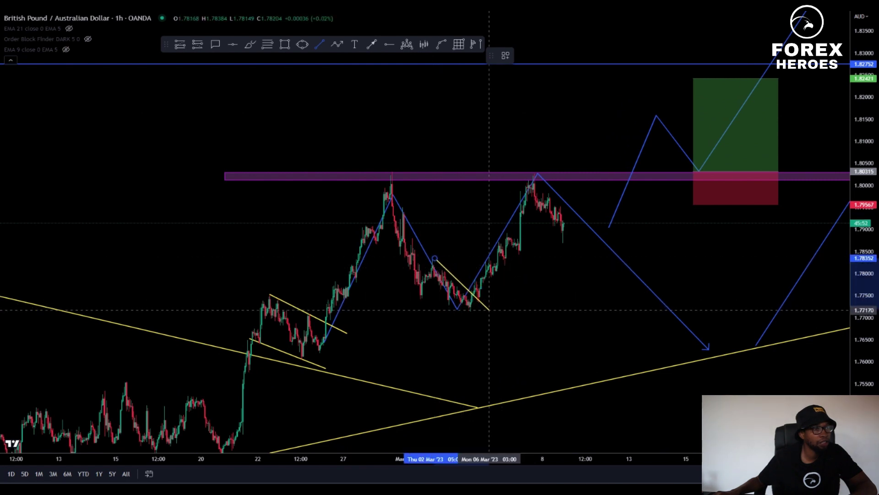
{"action": "left_click", "coordinate": [484, 313]}
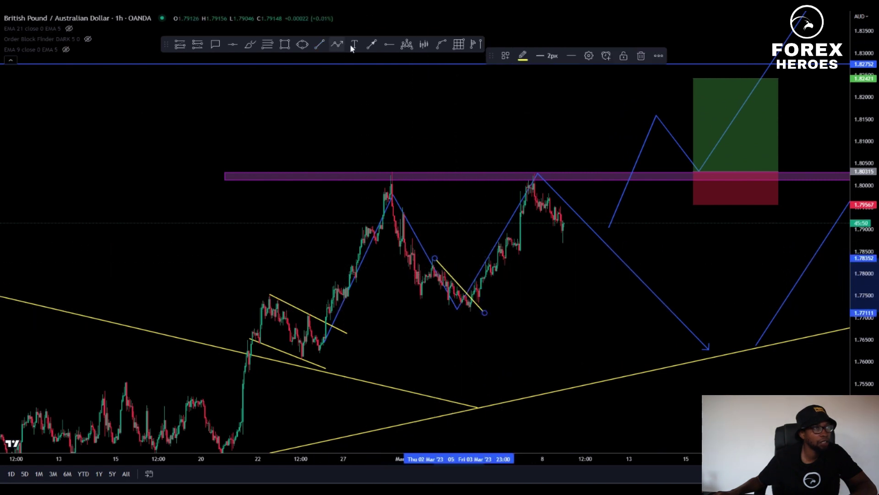
{"action": "left_click", "coordinate": [320, 44]}
{"action": "left_click", "coordinate": [420, 298]}
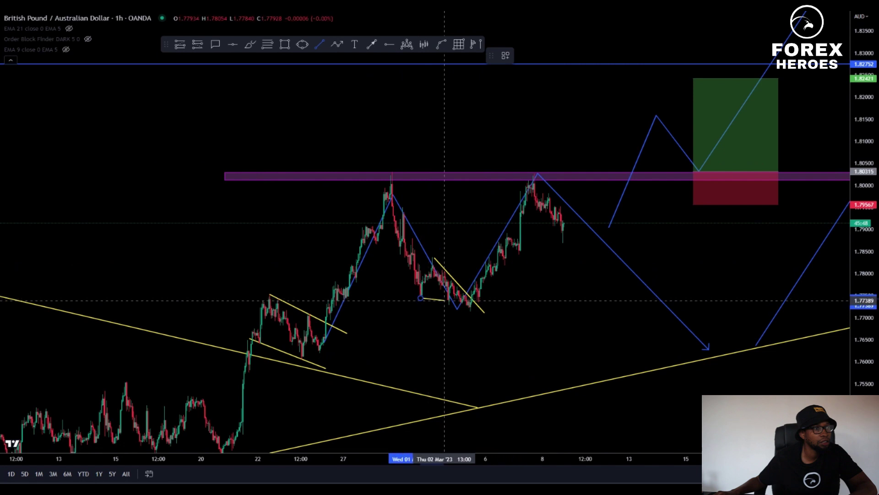
{"action": "left_click", "coordinate": [478, 314]}
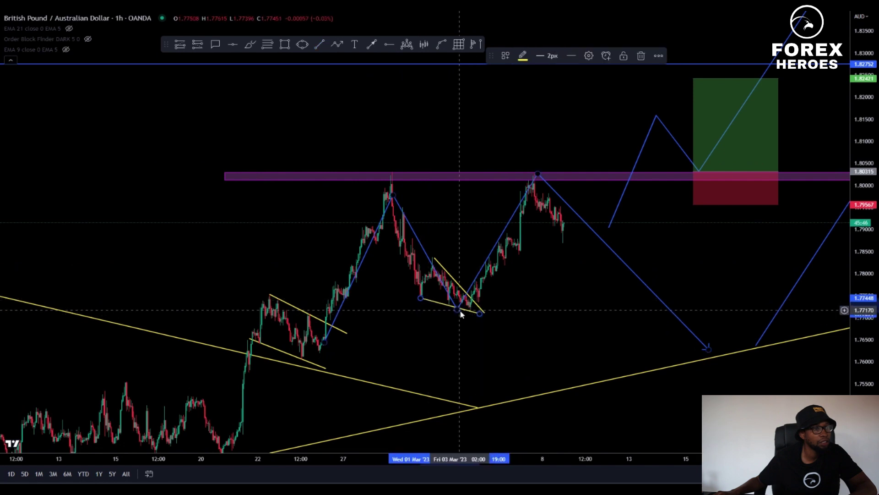
Replace the early-March pullback's steep upper line with a flatter one from about 1.784 to 1.777, and delete the double-top path.
{"action": "mouse_move", "coordinate": [471, 311]}
{"action": "left_mouse_down", "text": "ctrl"}
{"action": "mouse_move", "coordinate": [480, 259]}
{"action": "mouse_move", "coordinate": [498, 296]}
{"action": "mouse_move", "coordinate": [500, 287]}
{"action": "left_mouse_up", "text": "ctrl"}
{"action": "left_click", "coordinate": [504, 298]}
{"action": "double_click", "coordinate": [457, 285]}
{"action": "key", "text": "Delete"}
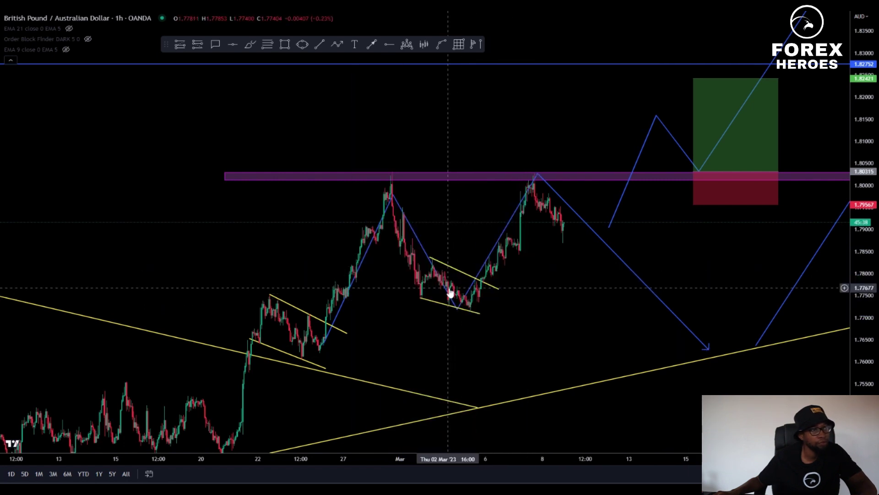
{"action": "left_click", "coordinate": [450, 293]}
{"action": "key", "text": "Delete"}
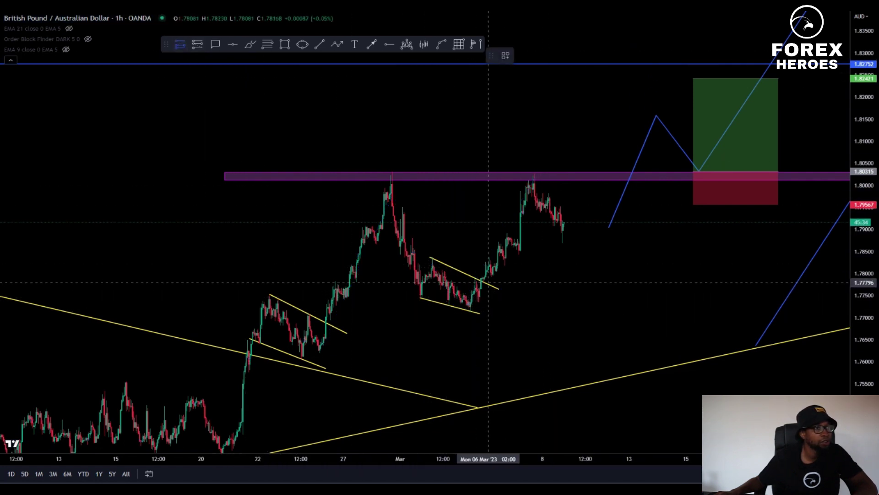
Place a short-duration long position at the early-March channel's breakout with entry 1.77825, target 1.79179 and stop 1.76922.
{"action": "left_click", "coordinate": [486, 282]}
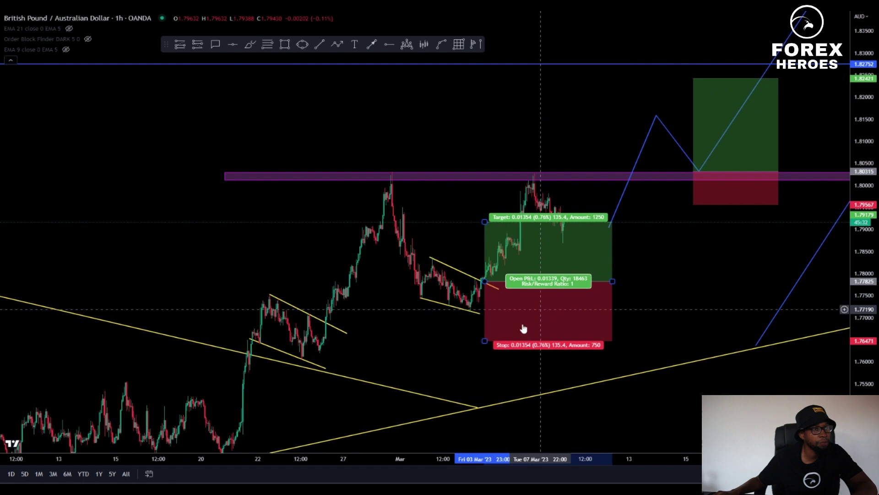
{"action": "left_click_drag", "start_coordinate": [485, 341], "coordinate": [485, 321]}
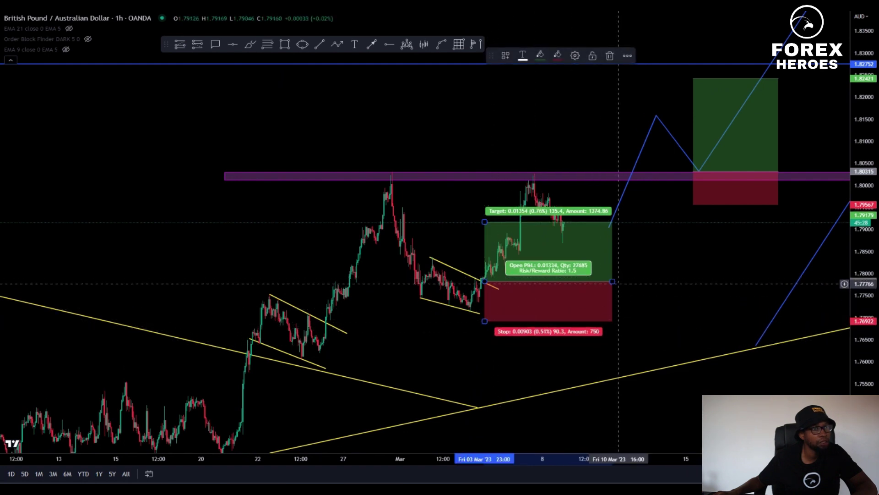
{"action": "left_click_drag", "start_coordinate": [613, 282], "coordinate": [518, 280]}
{"action": "left_click", "coordinate": [651, 255]}
Draw a falling trend line along the latest pullback's highs from about 1.804 on 7 Mar to about 1.788.
{"action": "mouse_move", "coordinate": [652, 255]}
{"action": "left_mouse_down"}
{"action": "mouse_move", "coordinate": [640, 259]}
{"action": "mouse_move", "coordinate": [636, 303]}
{"action": "mouse_move", "coordinate": [606, 330]}
{"action": "left_mouse_up"}
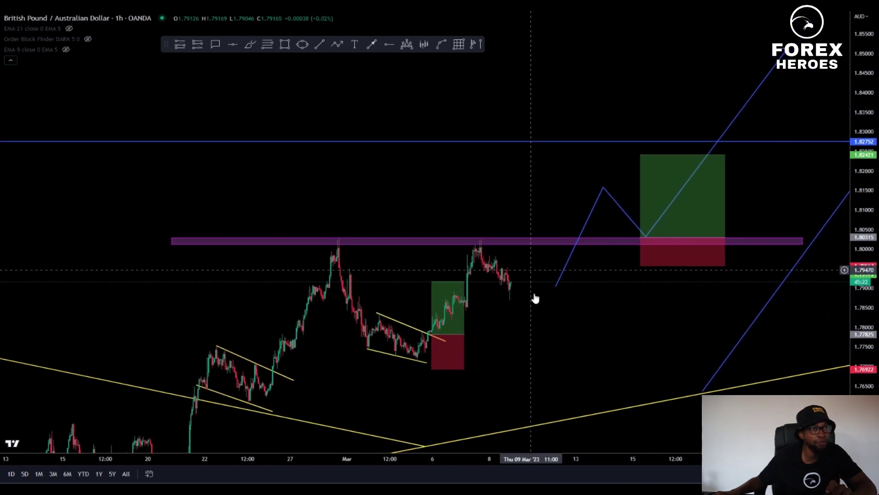
{"action": "left_click", "coordinate": [319, 44]}
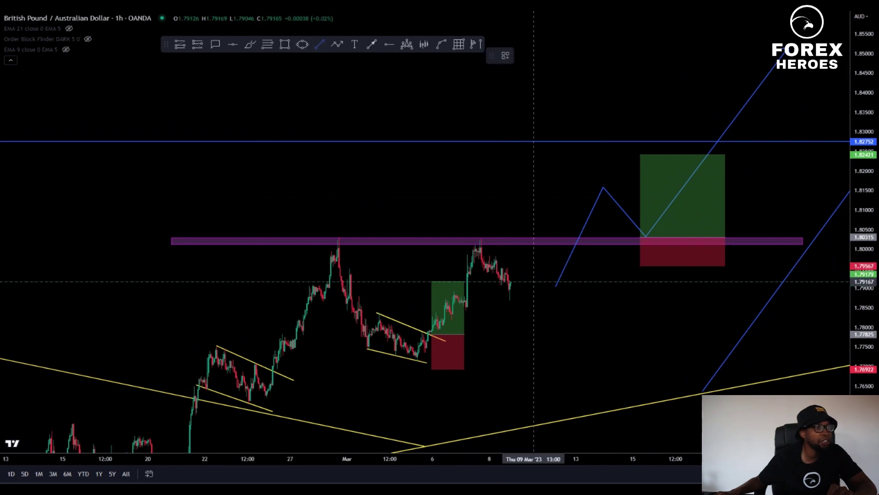
{"action": "left_click", "coordinate": [484, 236]}
{"action": "left_click", "coordinate": [536, 300]}
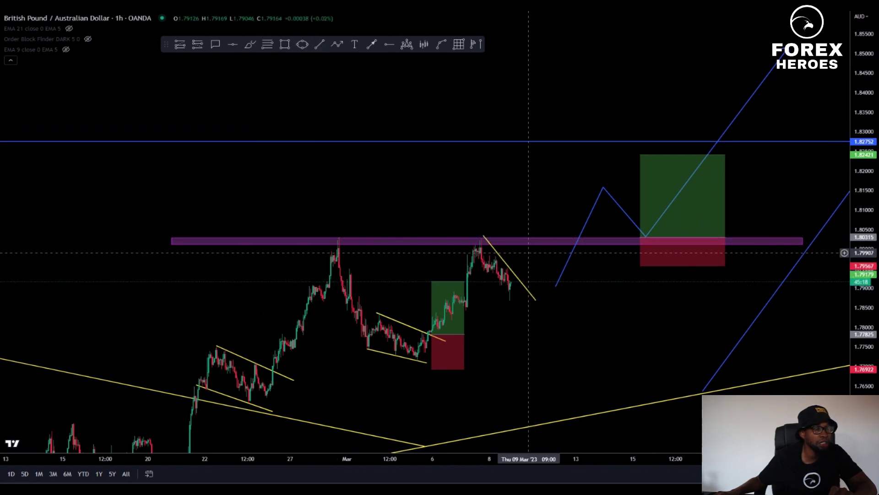
{"action": "left_click_drag", "start_coordinate": [484, 236], "coordinate": [476, 234]}
{"action": "left_click_drag", "start_coordinate": [537, 301], "coordinate": [535, 296]}
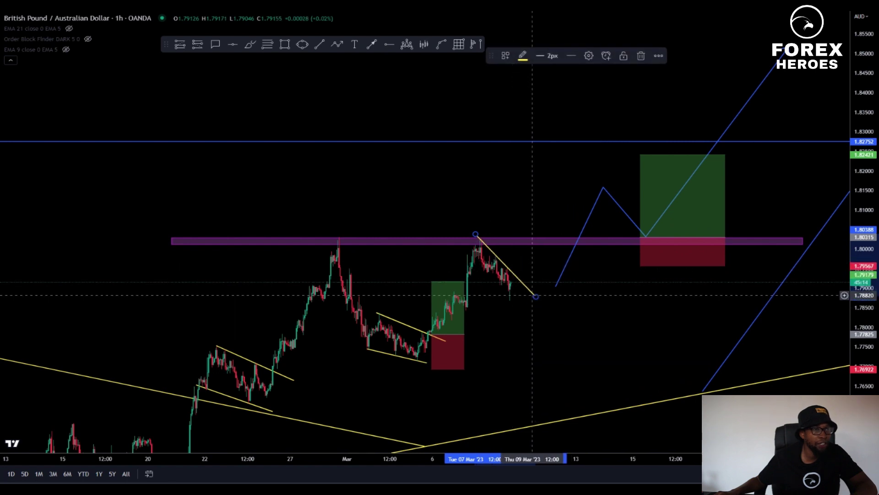
Duplicate the latest pullback's trend line along its lows, running from about 1.798 to about 1.782.
{"action": "left_click_drag", "start_coordinate": [522, 280], "coordinate": [510, 307]}
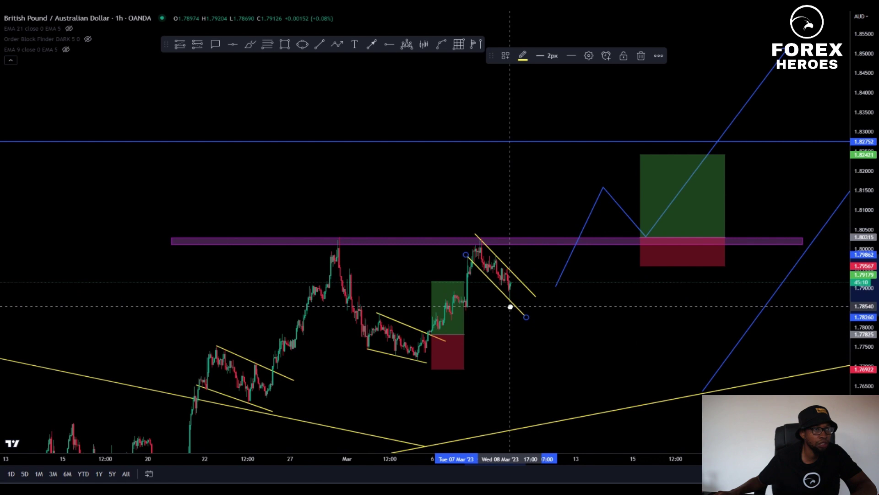
{"action": "left_click", "coordinate": [510, 307]}
{"action": "left_click", "coordinate": [512, 305]}
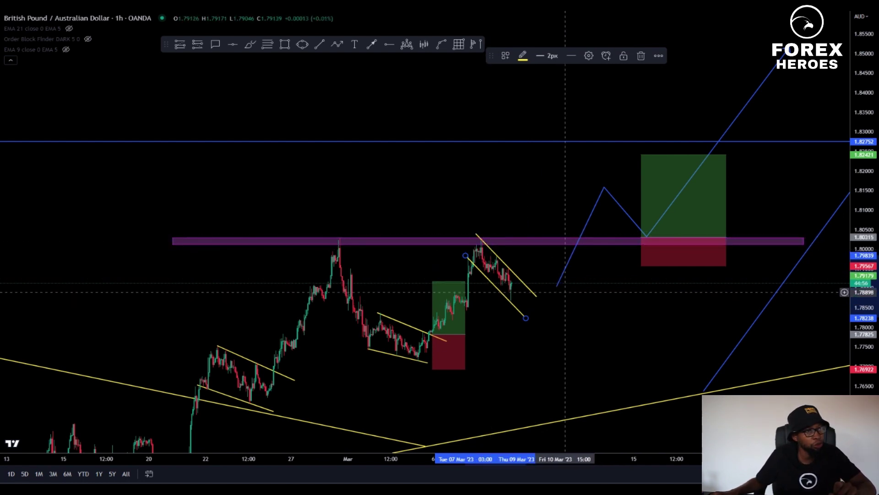
Move the long position from the resistance zone to just past the latest falling channel, with entry 1.79441 and stop 1.78693, and narrow it.
{"action": "left_click_drag", "start_coordinate": [605, 289], "coordinate": [592, 313]}
{"action": "left_click_drag", "start_coordinate": [671, 284], "coordinate": [551, 315]}
{"action": "left_click_drag", "start_coordinate": [595, 296], "coordinate": [583, 298]}
{"action": "left_click", "coordinate": [610, 306]}
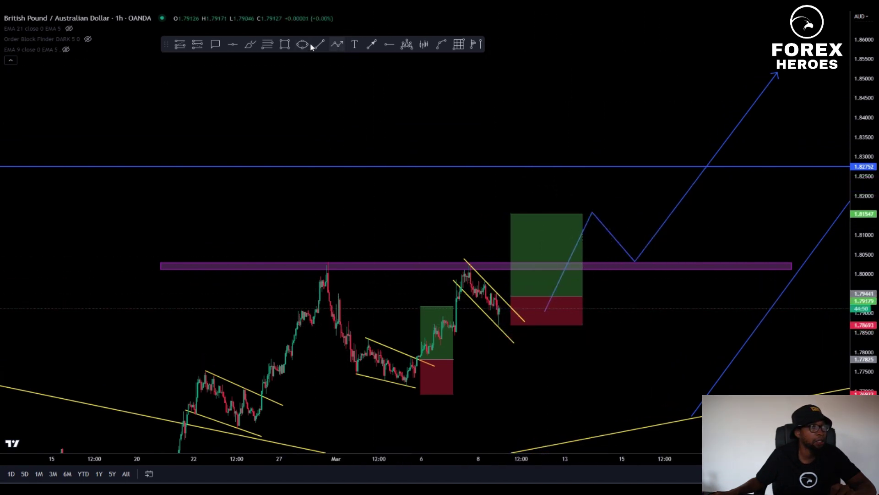
Brush a path from the current price to a double top at the resistance zone and down to 1.78; lower the long entry to 1.79184.
{"action": "left_click", "coordinate": [250, 44]}
{"action": "mouse_move", "coordinate": [498, 316]}
{"action": "left_mouse_down"}
{"action": "mouse_move", "coordinate": [503, 294]}
{"action": "mouse_move", "coordinate": [533, 274]}
{"action": "mouse_move", "coordinate": [585, 351]}
{"action": "left_mouse_up"}
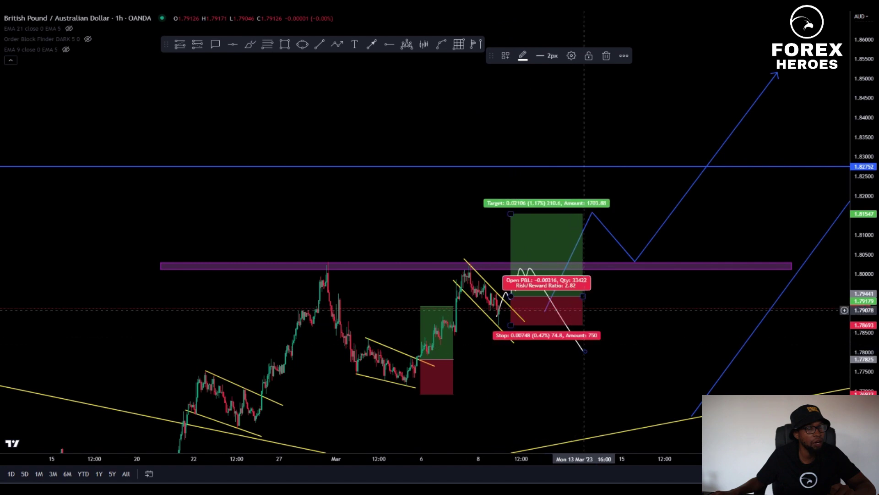
{"action": "mouse_move", "coordinate": [516, 286]}
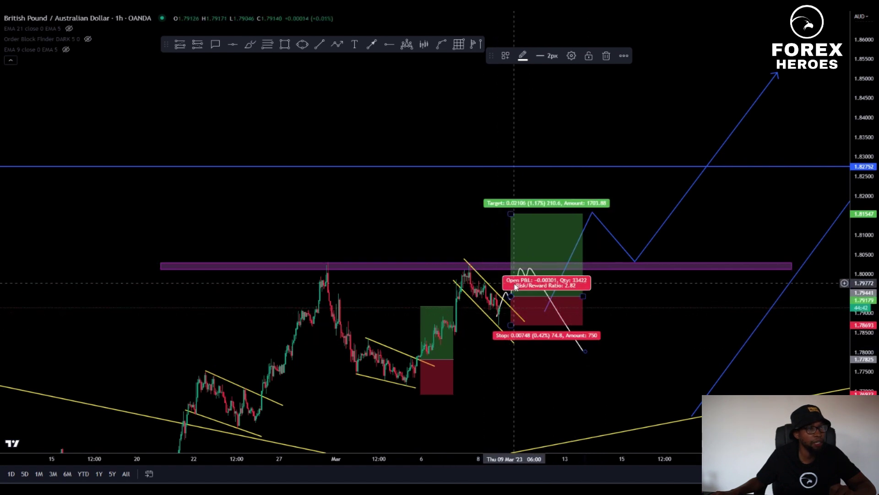
{"action": "left_click_drag", "start_coordinate": [540, 310], "coordinate": [543, 320]}
Shorten the resistance zone to end at 8 Mar 11:00 and switch the chart to the 15-minute timeframe.
{"action": "left_click", "coordinate": [667, 270]}
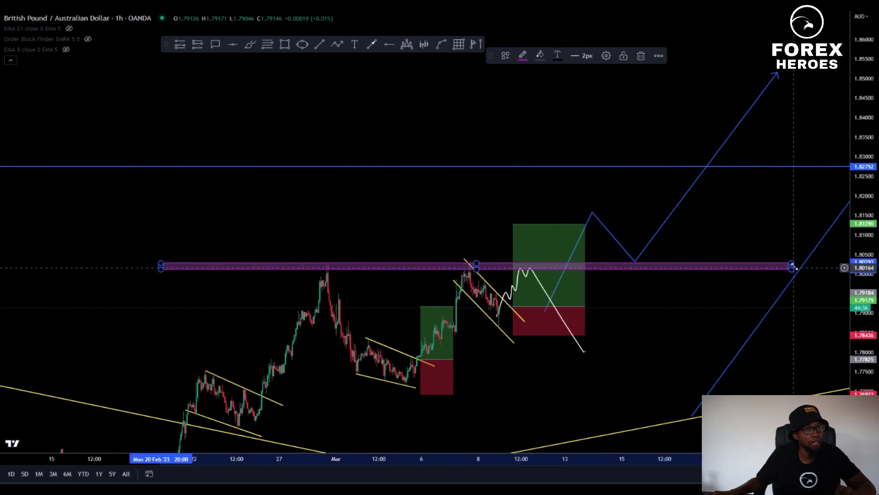
{"action": "left_click_drag", "start_coordinate": [776, 267], "coordinate": [491, 266]}
{"action": "type", "text": "15"}
{"action": "key", "text": "Return"}
Reposition the latest long position with entry 1.79346 and stop 1.78632, and delete the earlier long position at the early-March channel.
{"action": "scroll", "coordinate": [497, 297], "scroll_direction": "down", "scroll_amount": 5}
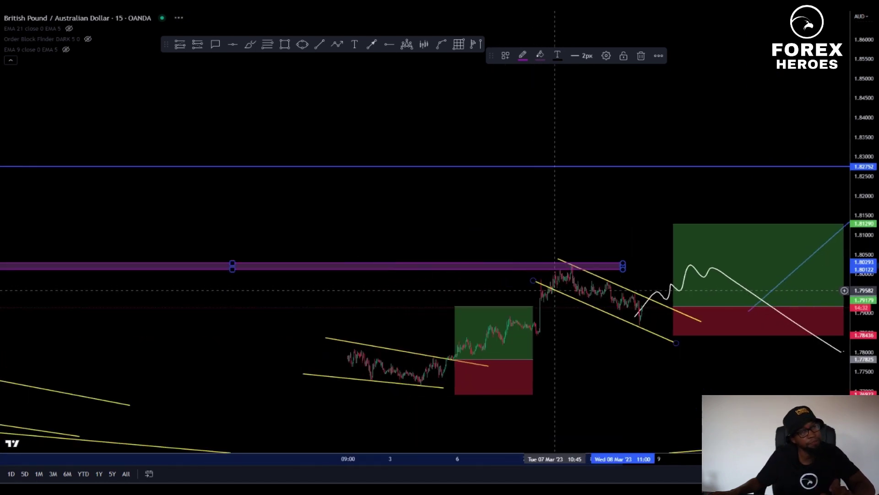
{"action": "left_click_drag", "start_coordinate": [866, 375], "coordinate": [865, 335]}
{"action": "left_click_drag", "start_coordinate": [770, 390], "coordinate": [636, 391]}
{"action": "scroll", "coordinate": [613, 292], "scroll_direction": "up", "scroll_amount": 3}
{"action": "scroll", "coordinate": [613, 292], "scroll_direction": "up", "scroll_amount": 2}
{"action": "left_click_drag", "start_coordinate": [518, 334], "coordinate": [508, 329]}
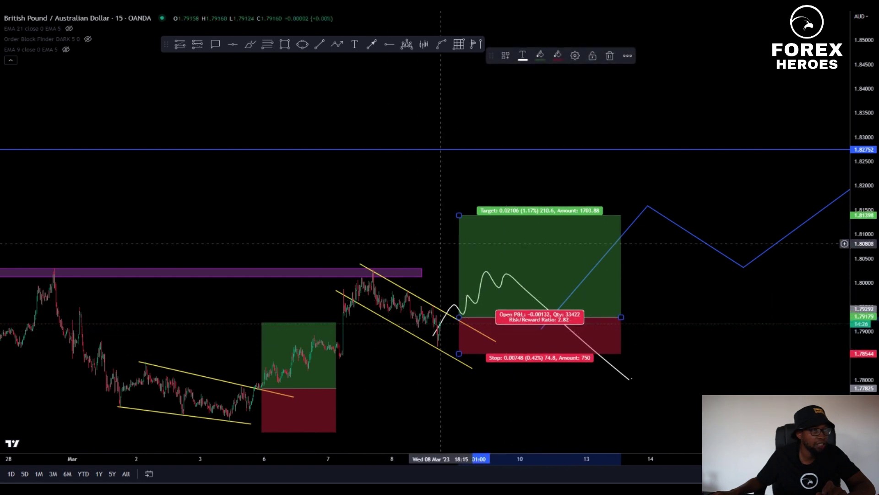
{"action": "scroll", "coordinate": [417, 271], "scroll_direction": "down", "scroll_amount": 2}
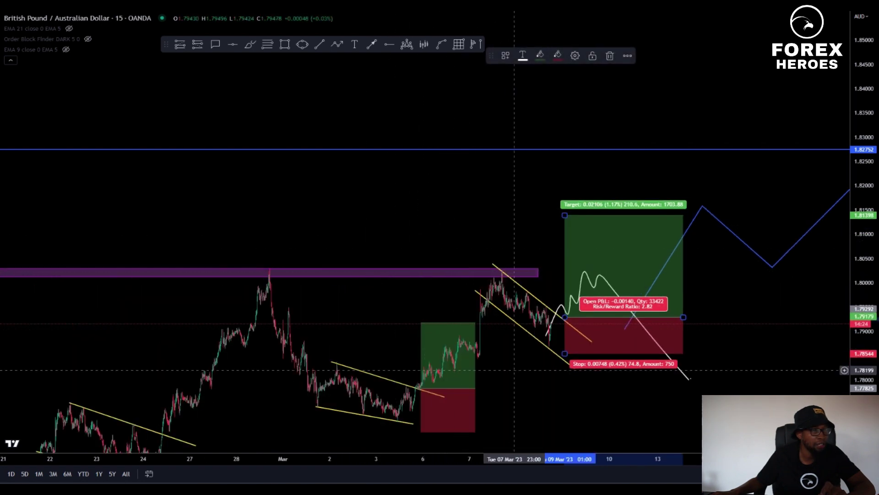
{"action": "left_click_drag", "start_coordinate": [594, 334], "coordinate": [559, 349]}
{"action": "left_click", "coordinate": [463, 389]}
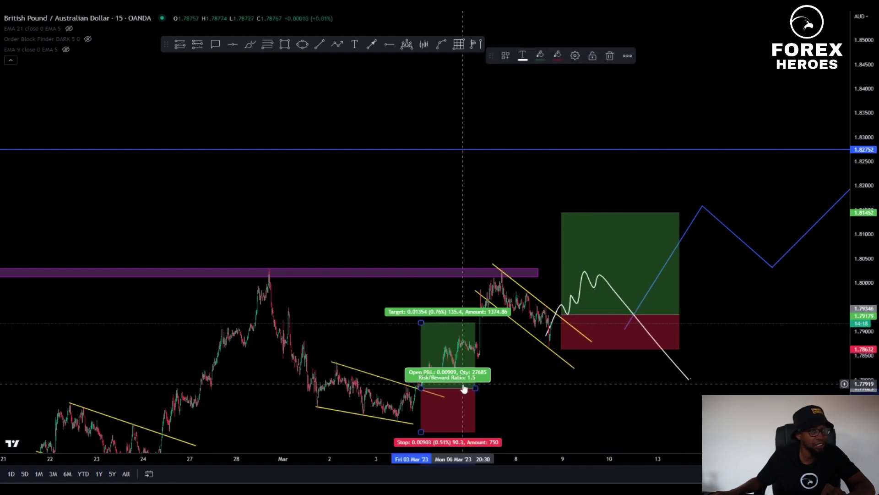
{"action": "key", "text": "Delete"}
Resize the resistance zone to run from 28 Feb 08:30 to 14 Mar 05:15.
{"action": "left_click", "coordinate": [467, 274]}
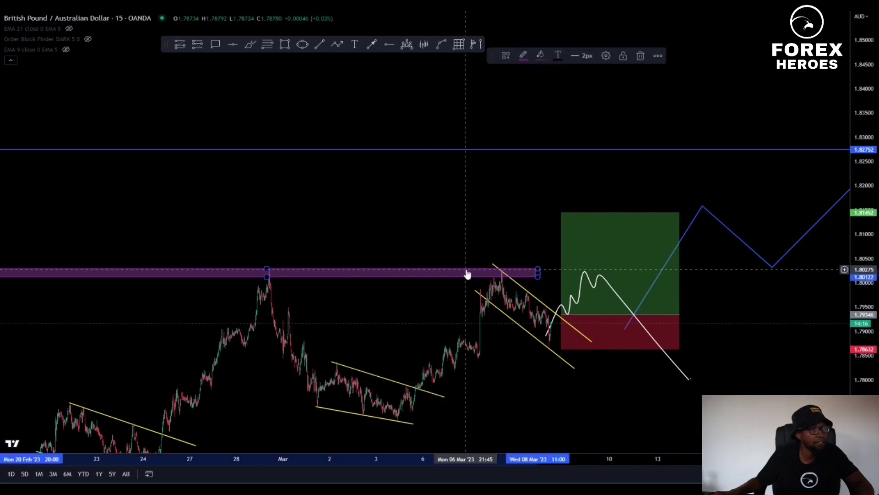
{"action": "scroll", "coordinate": [411, 277], "scroll_direction": "down", "scroll_amount": 3}
{"action": "left_click_drag", "start_coordinate": [289, 273], "coordinate": [458, 273]}
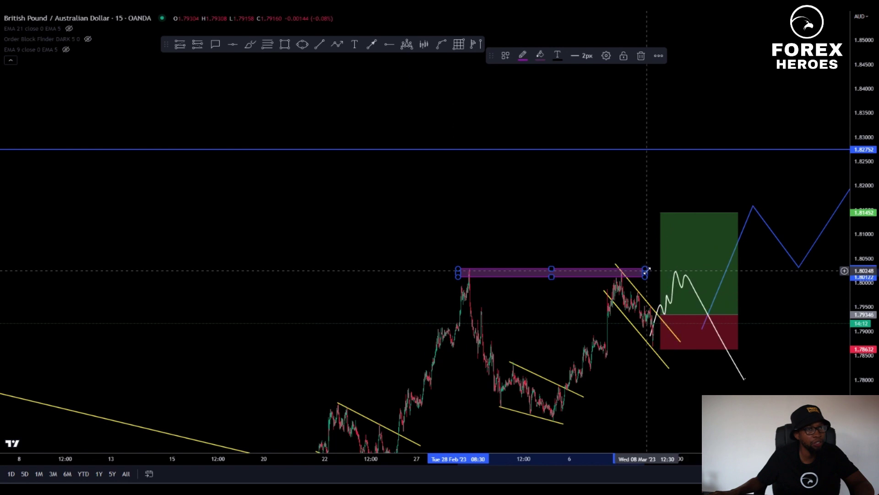
{"action": "left_click_drag", "start_coordinate": [645, 272], "coordinate": [762, 272]}
{"action": "scroll", "coordinate": [779, 303], "scroll_direction": "up", "scroll_amount": 5}
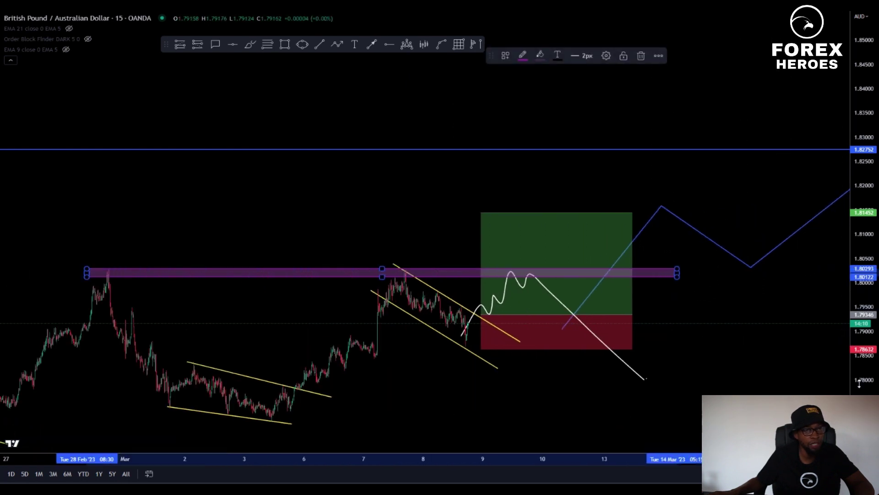
{"action": "left_click_drag", "start_coordinate": [863, 302], "coordinate": [863, 155]}
{"action": "scroll", "coordinate": [477, 374], "scroll_direction": "up", "scroll_amount": 3}
{"action": "left_click_drag", "start_coordinate": [656, 340], "coordinate": [828, 245]}
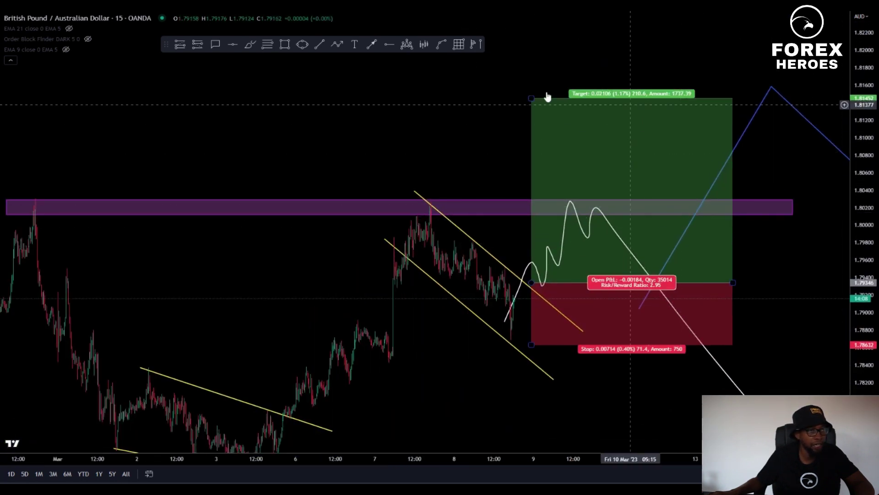
Lower the long position's target to 1.80210 in the resistance zone and narrow the position to end around 9 Mar 12:00.
{"action": "mouse_move", "coordinate": [528, 95]}
{"action": "left_mouse_down"}
{"action": "mouse_move", "coordinate": [584, 212]}
{"action": "mouse_move", "coordinate": [603, 191]}
{"action": "left_mouse_up"}
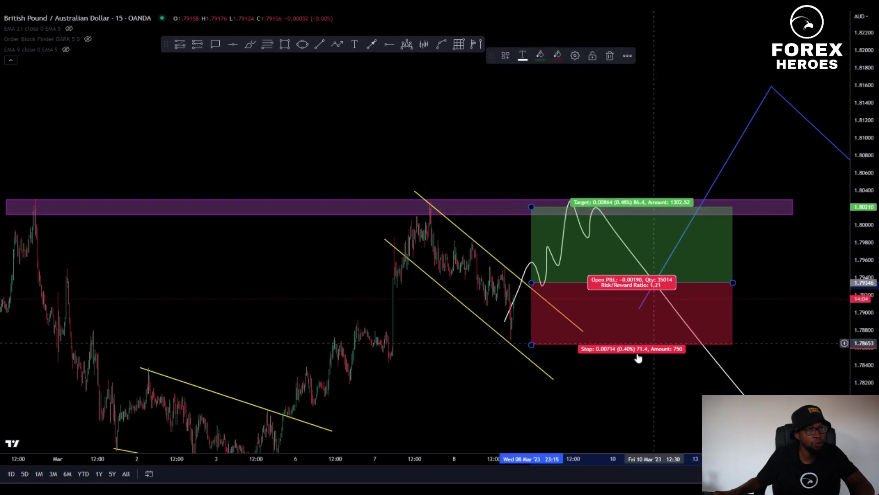
{"action": "left_click_drag", "start_coordinate": [693, 286], "coordinate": [575, 283]}
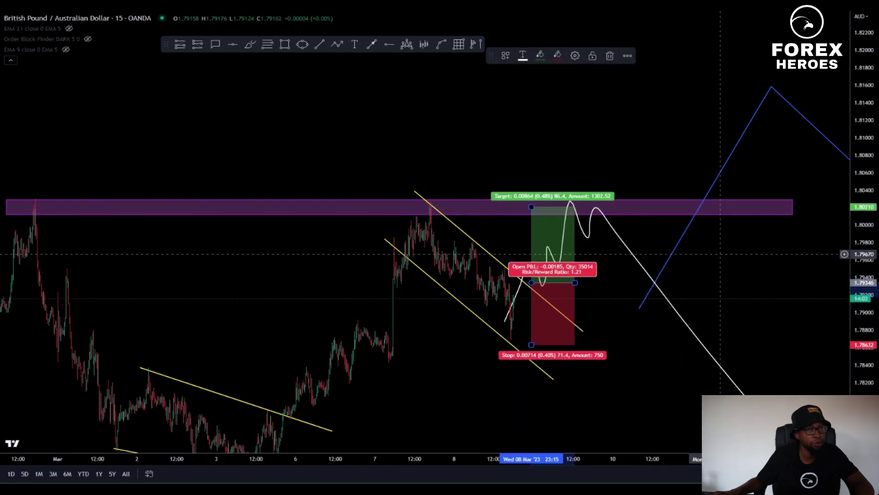
Draw a falling arrow beside the white path from 10 Mar 04:30 at 1.80075 to 13 Mar 12:15 at 1.78463.
{"action": "left_click_drag", "start_coordinate": [725, 255], "coordinate": [655, 243]}
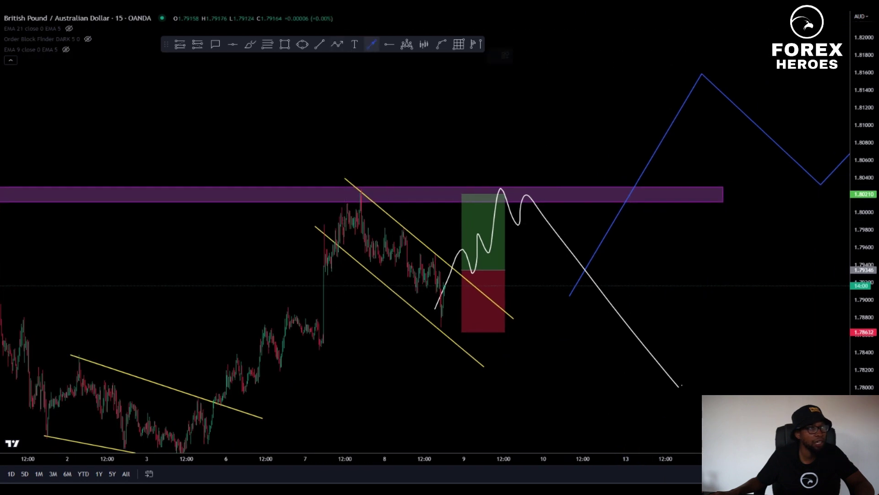
{"action": "left_click", "coordinate": [558, 206]}
{"action": "left_click", "coordinate": [666, 347]}
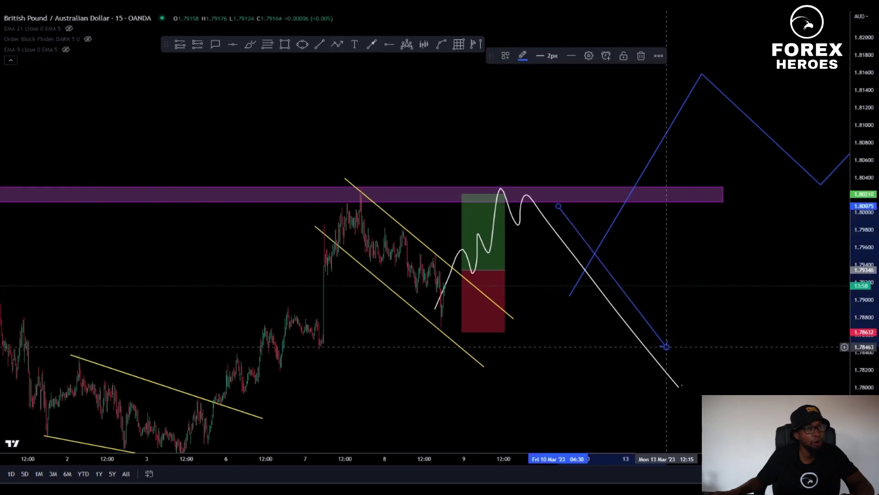
{"action": "left_click", "coordinate": [700, 302]}
Delete the blue zigzag projection that rises above the resistance zone after the current price.
{"action": "scroll", "coordinate": [700, 302], "scroll_direction": "down", "scroll_amount": 10}
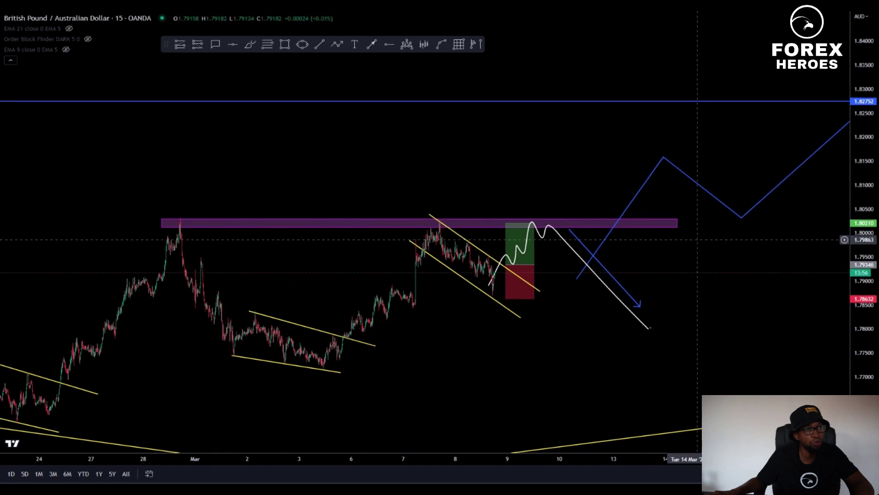
{"action": "left_click", "coordinate": [684, 176]}
{"action": "key", "text": "Delete"}
{"action": "left_click_drag", "start_coordinate": [844, 293], "coordinate": [844, 192]}
{"action": "scroll", "coordinate": [580, 273], "scroll_direction": "down", "scroll_amount": 2}
{"action": "scroll", "coordinate": [568, 286], "scroll_direction": "up", "scroll_amount": 3}
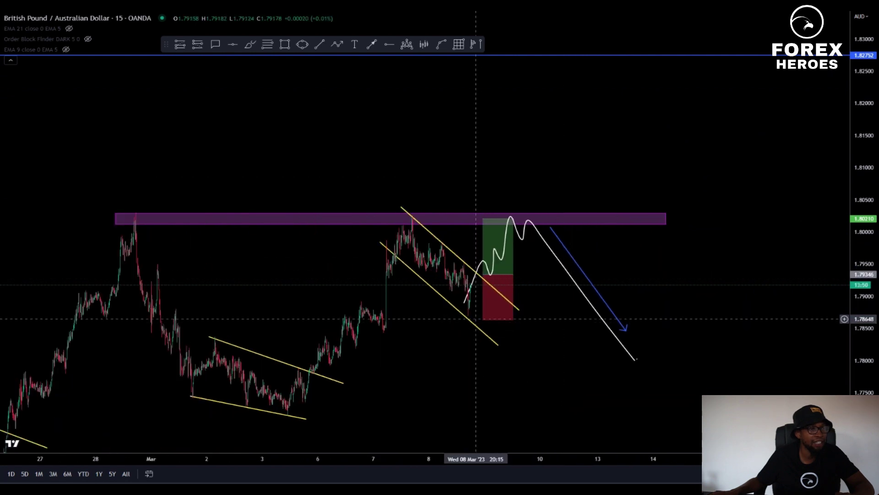
{"action": "scroll", "coordinate": [476, 318], "scroll_direction": "down", "scroll_amount": 3}
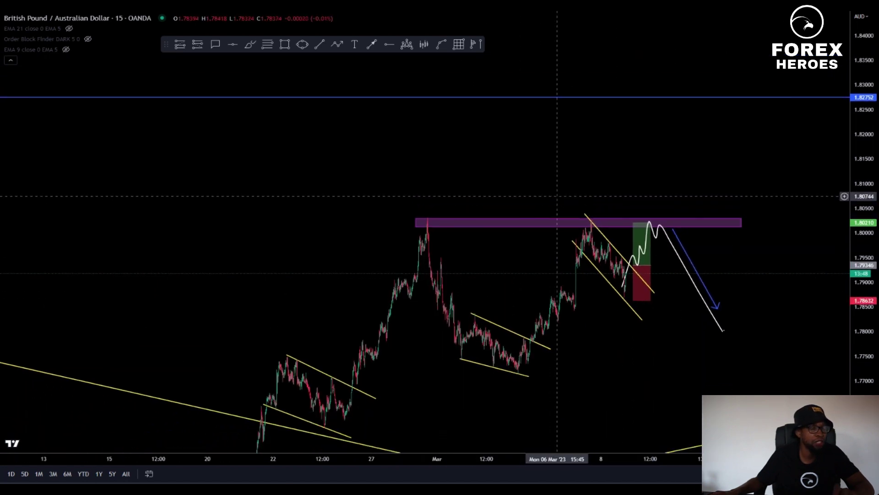
Go back to December 2022 and delete the old blue path falling from the highs at the upper resistance zone.
{"action": "scroll", "coordinate": [557, 196], "scroll_direction": "down", "scroll_amount": 3}
{"action": "left_click_drag", "start_coordinate": [355, 267], "coordinate": [762, 109]}
{"action": "left_click_drag", "start_coordinate": [472, 288], "coordinate": [624, 220]}
{"action": "left_click_drag", "start_coordinate": [855, 104], "coordinate": [844, 202]}
{"action": "left_click_drag", "start_coordinate": [564, 212], "coordinate": [548, 293]}
{"action": "left_click", "coordinate": [136, 127]}
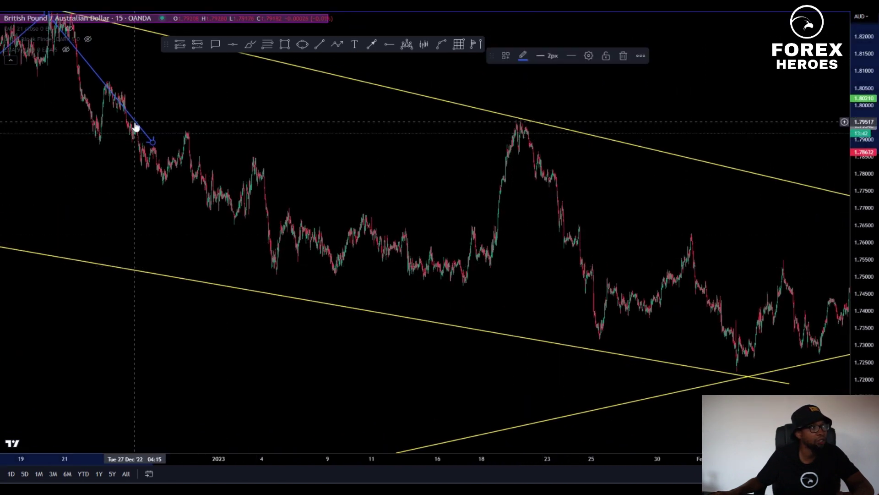
{"action": "left_click_drag", "start_coordinate": [242, 143], "coordinate": [452, 262]}
{"action": "left_click_drag", "start_coordinate": [701, 227], "coordinate": [685, 227]}
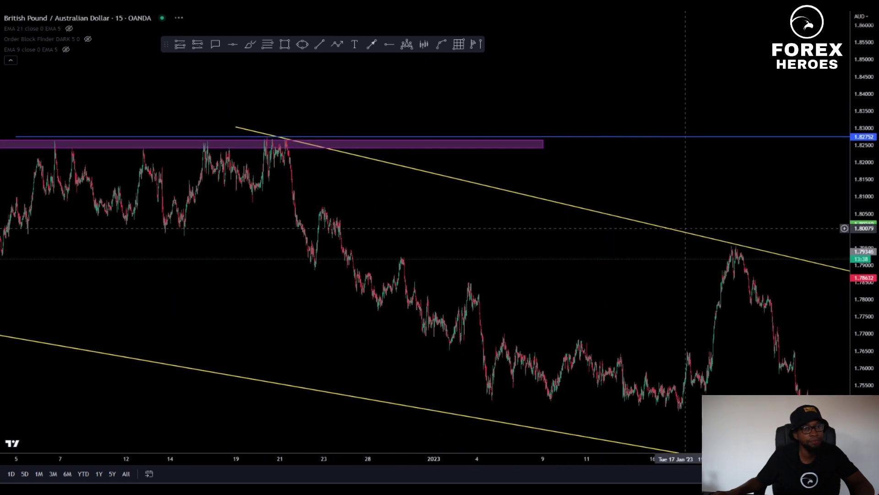
Mark a rising channel at the 20 December highs with a trend line below price and a parallel copy from 1.81472 to 1.82878.
{"action": "left_click", "coordinate": [322, 44]}
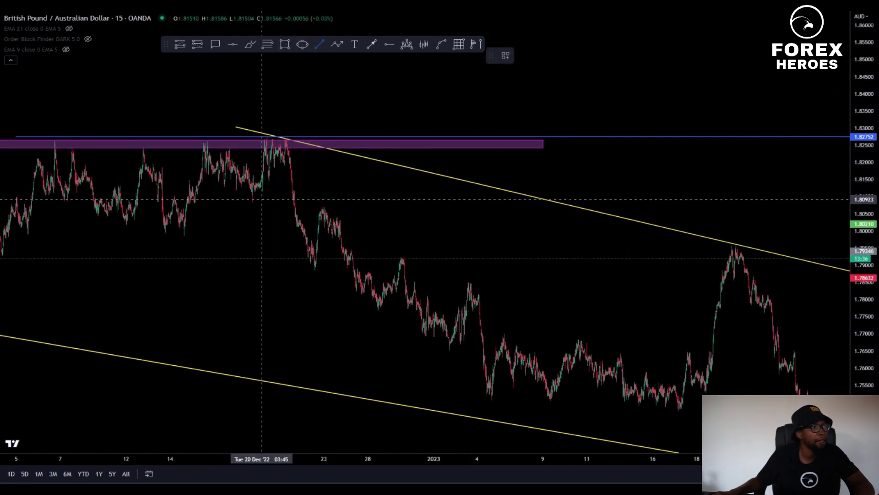
{"action": "left_click", "coordinate": [251, 204]}
{"action": "left_click", "coordinate": [305, 149]}
{"action": "mouse_move", "coordinate": [282, 173]}
{"action": "left_mouse_down", "text": "ctrl"}
{"action": "mouse_move", "coordinate": [261, 123]}
{"action": "mouse_move", "coordinate": [254, 138]}
{"action": "mouse_move", "coordinate": [257, 149]}
{"action": "mouse_move", "coordinate": [273, 135]}
{"action": "left_mouse_up", "text": "ctrl"}
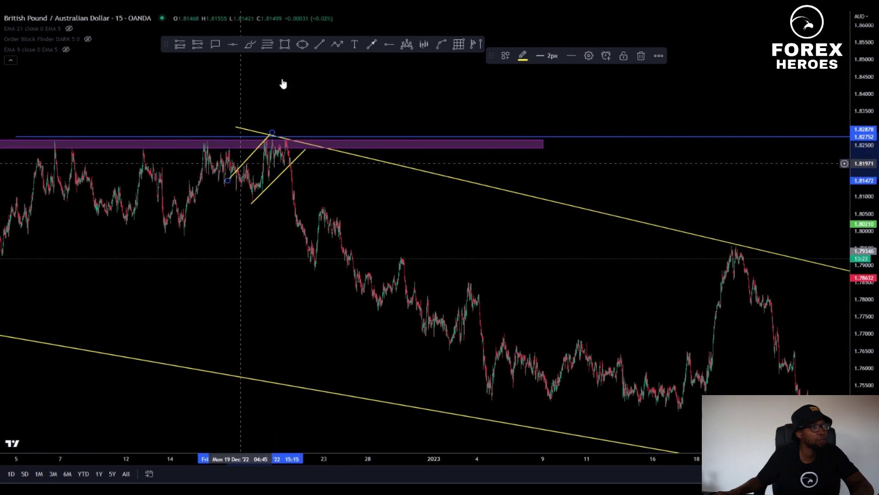
Draw a path tracing the swings inside the rising December channel, its break below support and the decline to about 1.787.
{"action": "left_click", "coordinate": [250, 45]}
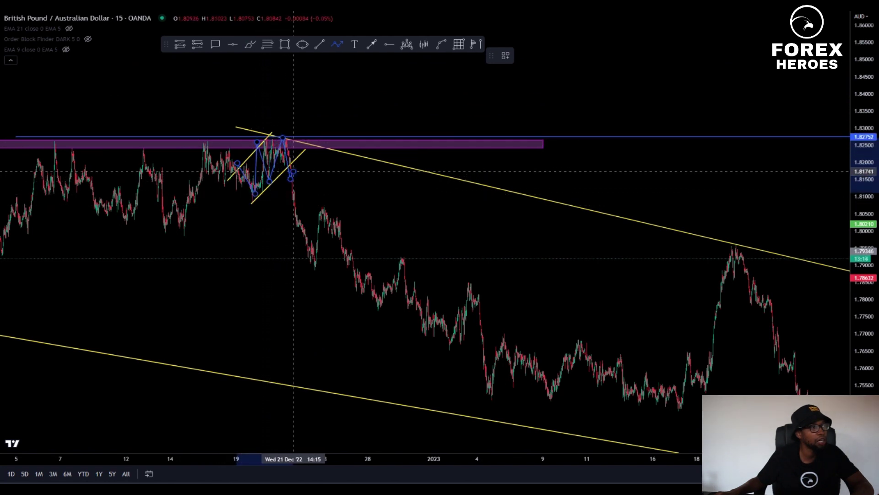
{"action": "double_click", "coordinate": [369, 226]}
{"action": "left_click", "coordinate": [392, 236]}
{"action": "left_click_drag", "start_coordinate": [369, 227], "coordinate": [398, 275]}
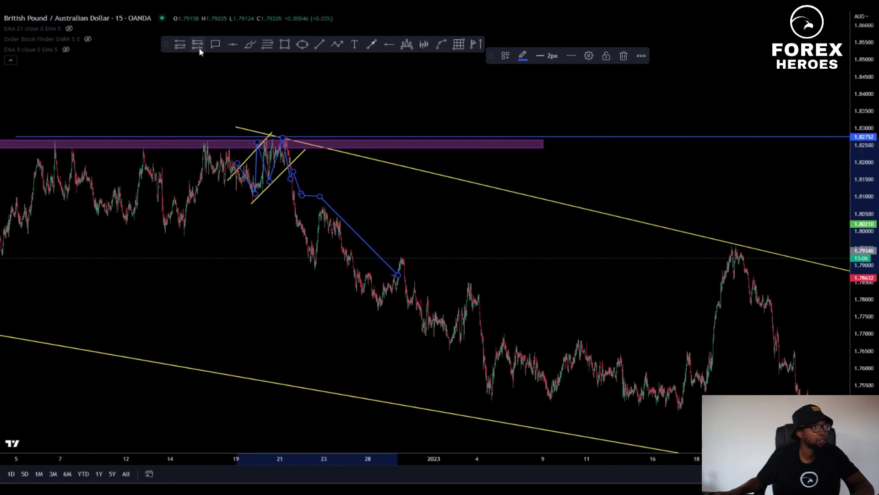
{"action": "left_click", "coordinate": [316, 166]}
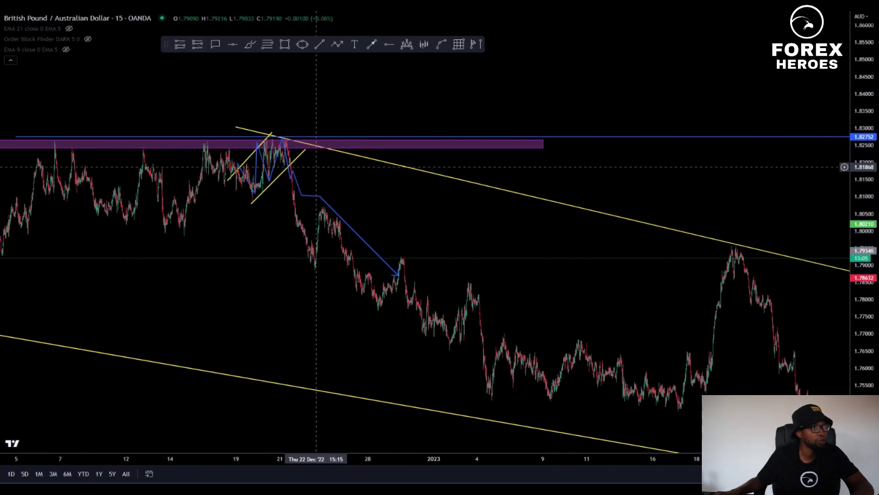
Place a short position at the December channel break on 21 Dec 10:45 with entry 1.81792, stop 1.83006 and target 1.76360.
{"action": "left_click", "coordinate": [195, 45]}
{"action": "left_click", "coordinate": [290, 168]}
{"action": "left_click_drag", "start_coordinate": [320, 171], "coordinate": [320, 174]}
{"action": "left_click_drag", "start_coordinate": [289, 104], "coordinate": [262, 131]}
{"action": "left_click_drag", "start_coordinate": [289, 236], "coordinate": [311, 356]}
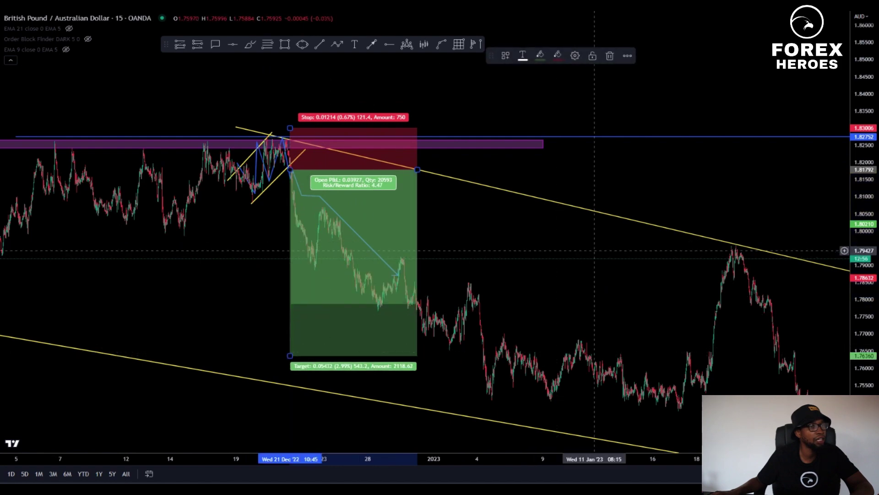
{"action": "left_click_drag", "start_coordinate": [659, 297], "coordinate": [356, 239]}
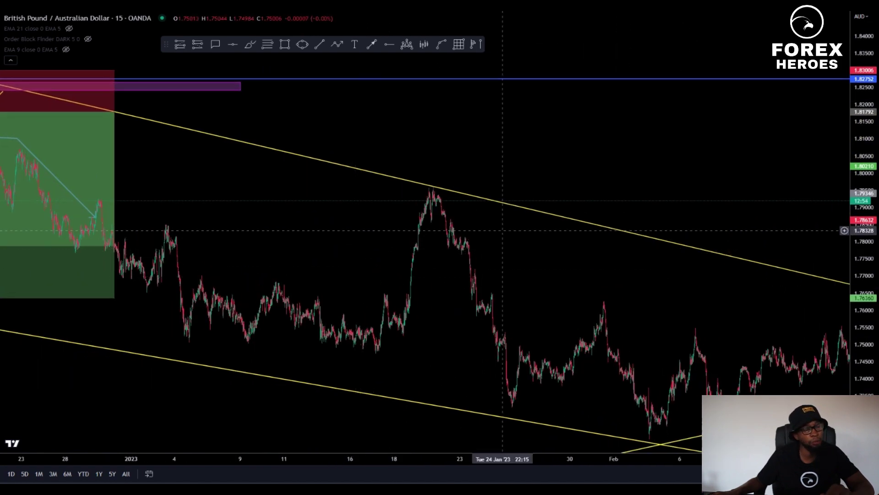